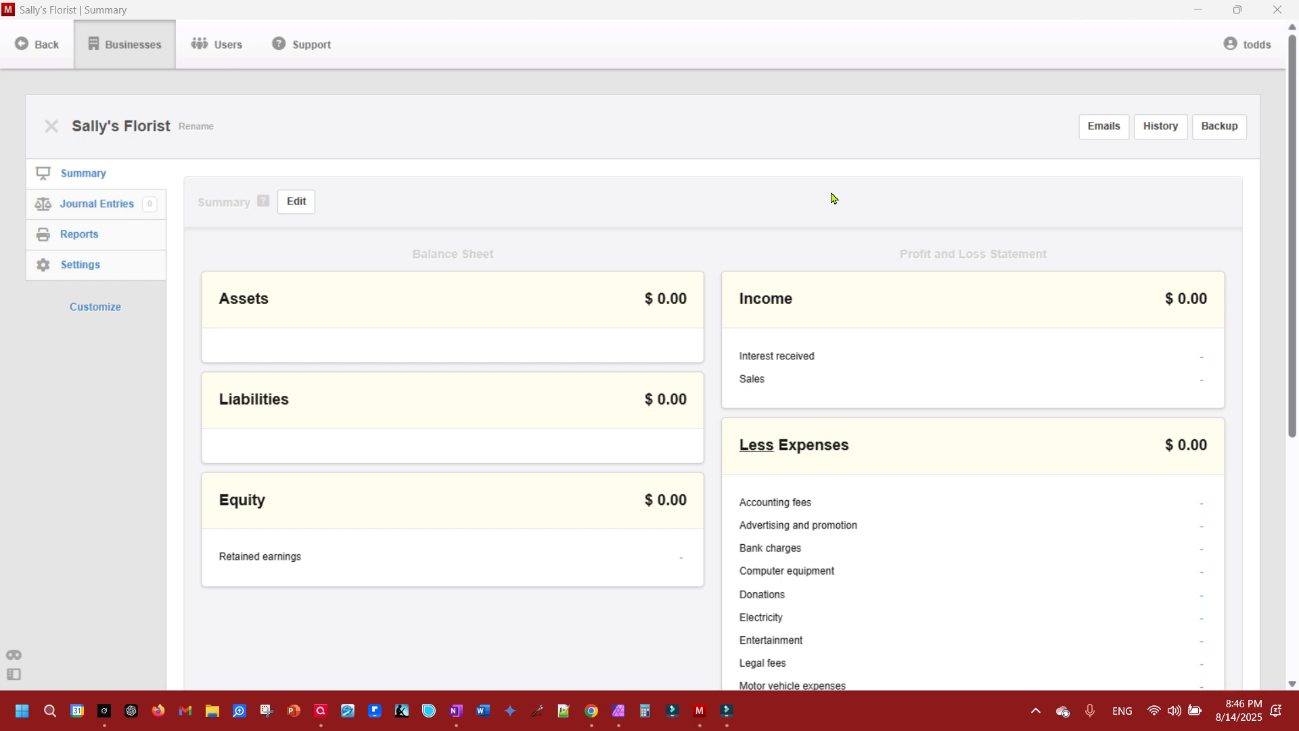
- Look through the business's Journal Entries, Reports and Settings pages and return to the Summary
{"action": "left_click", "coordinate": [101, 173]}
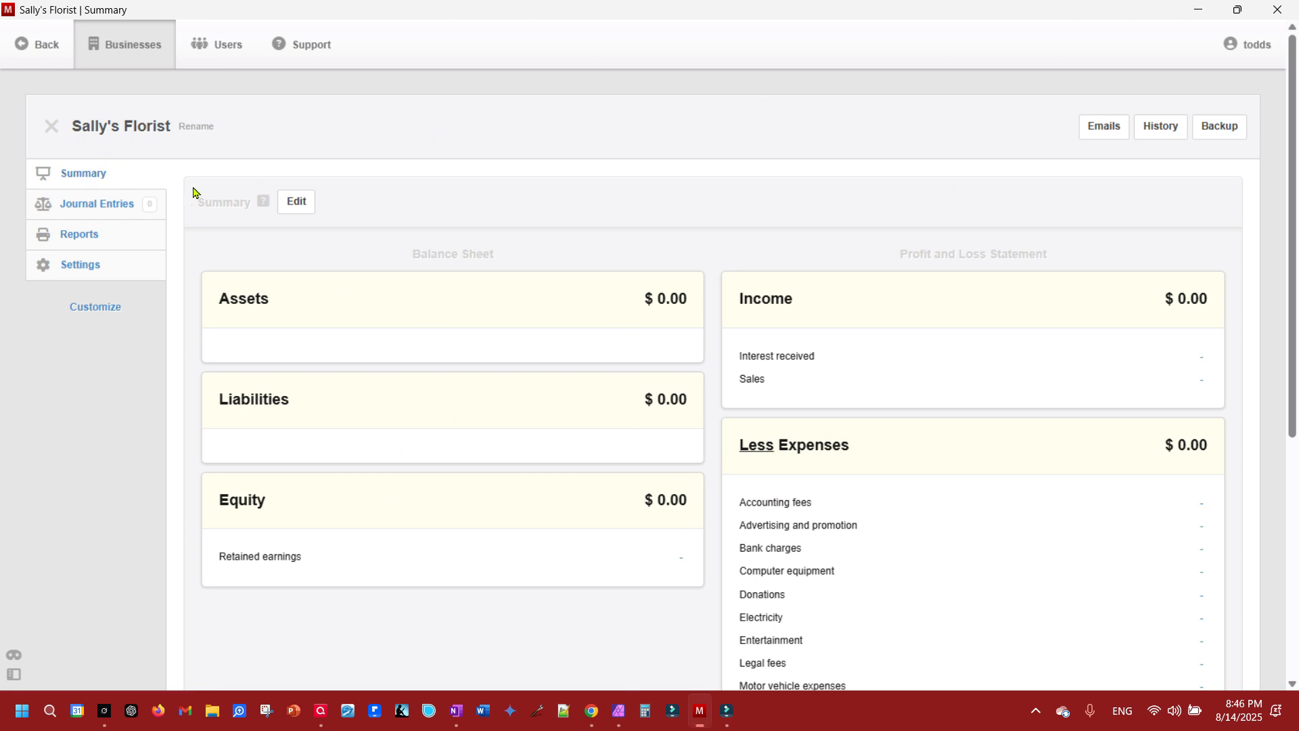
{"action": "left_click", "coordinate": [107, 204]}
{"action": "left_click", "coordinate": [94, 236]}
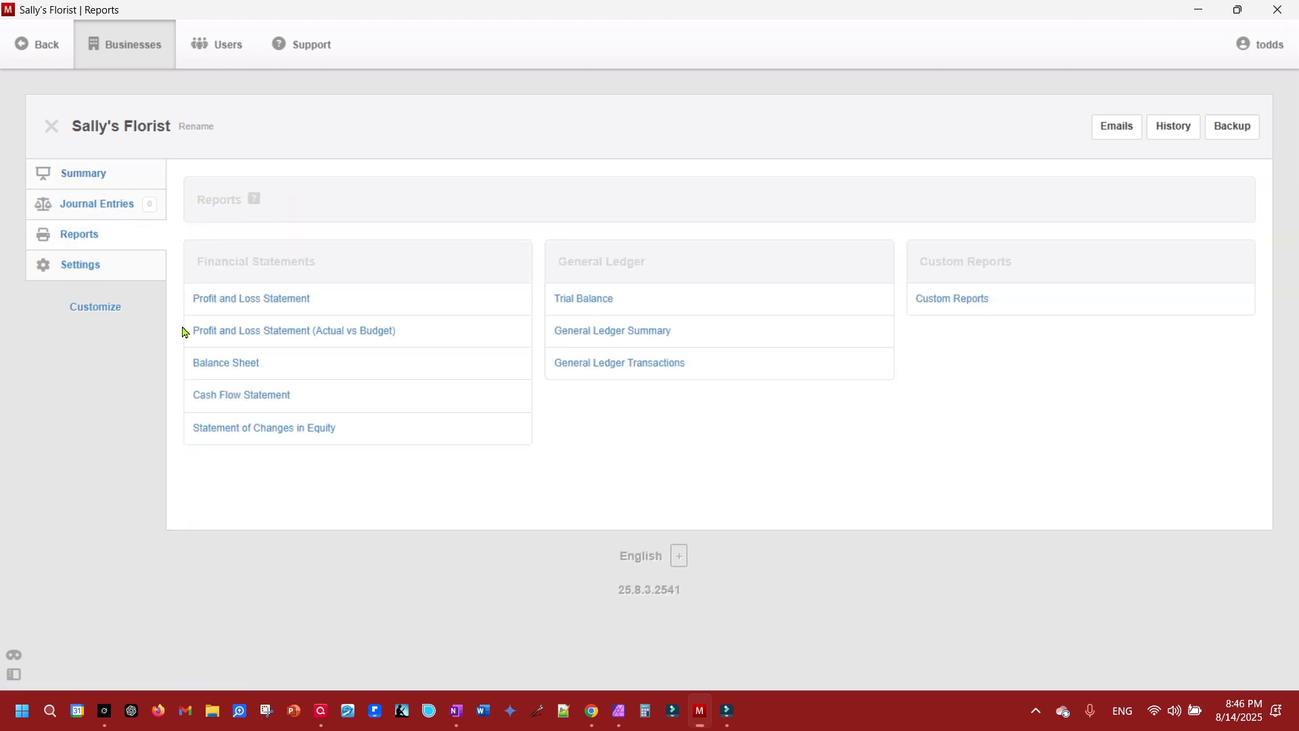
{"action": "left_click", "coordinate": [84, 267]}
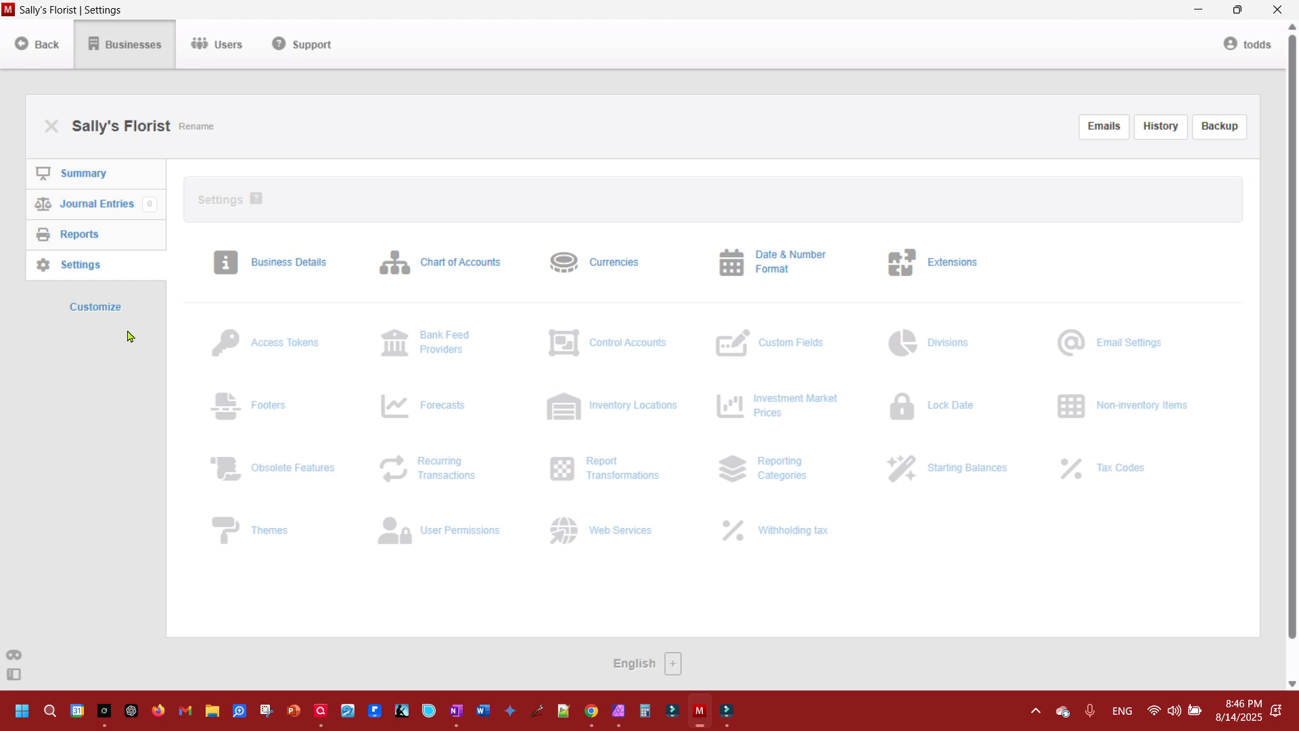
{"action": "left_click", "coordinate": [91, 183]}
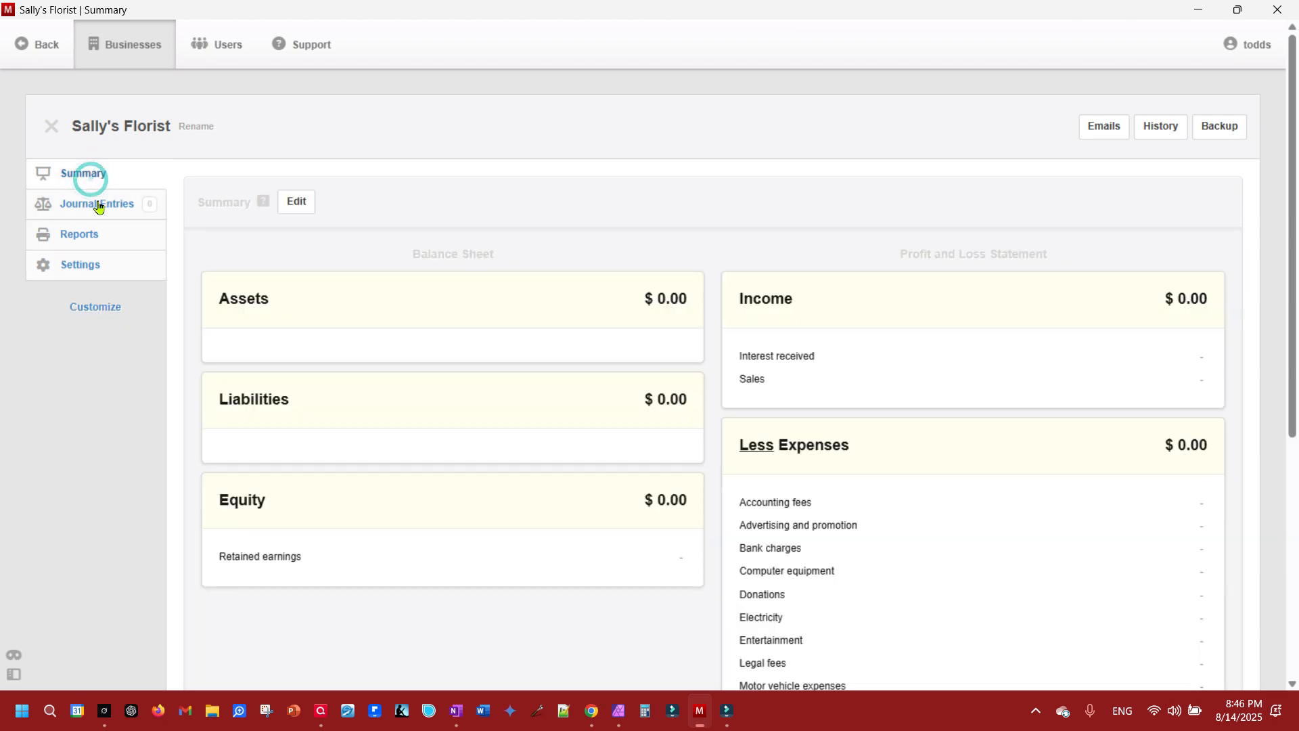
- Enable the Bank and Cash Accounts, Receipts and Capital Accounts modules for the business and save the customization
{"action": "left_click", "coordinate": [102, 312]}
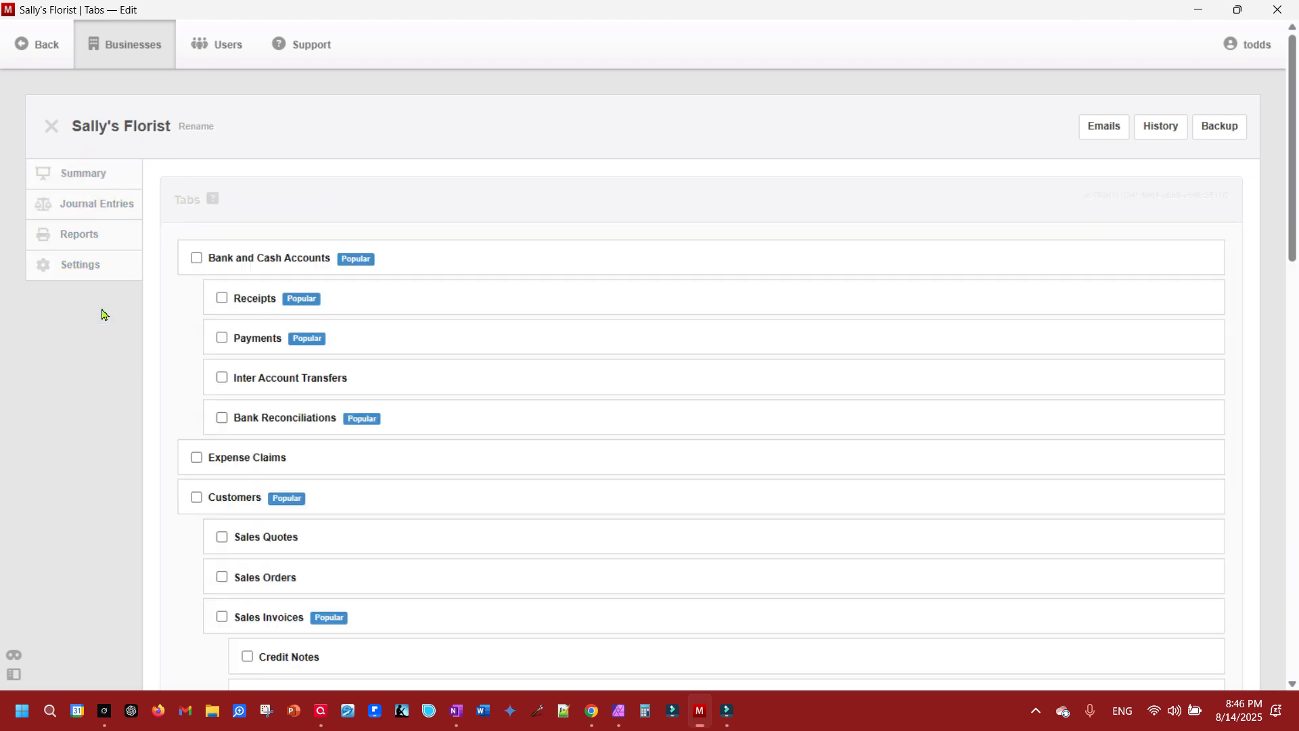
{"action": "left_click", "coordinate": [196, 258]}
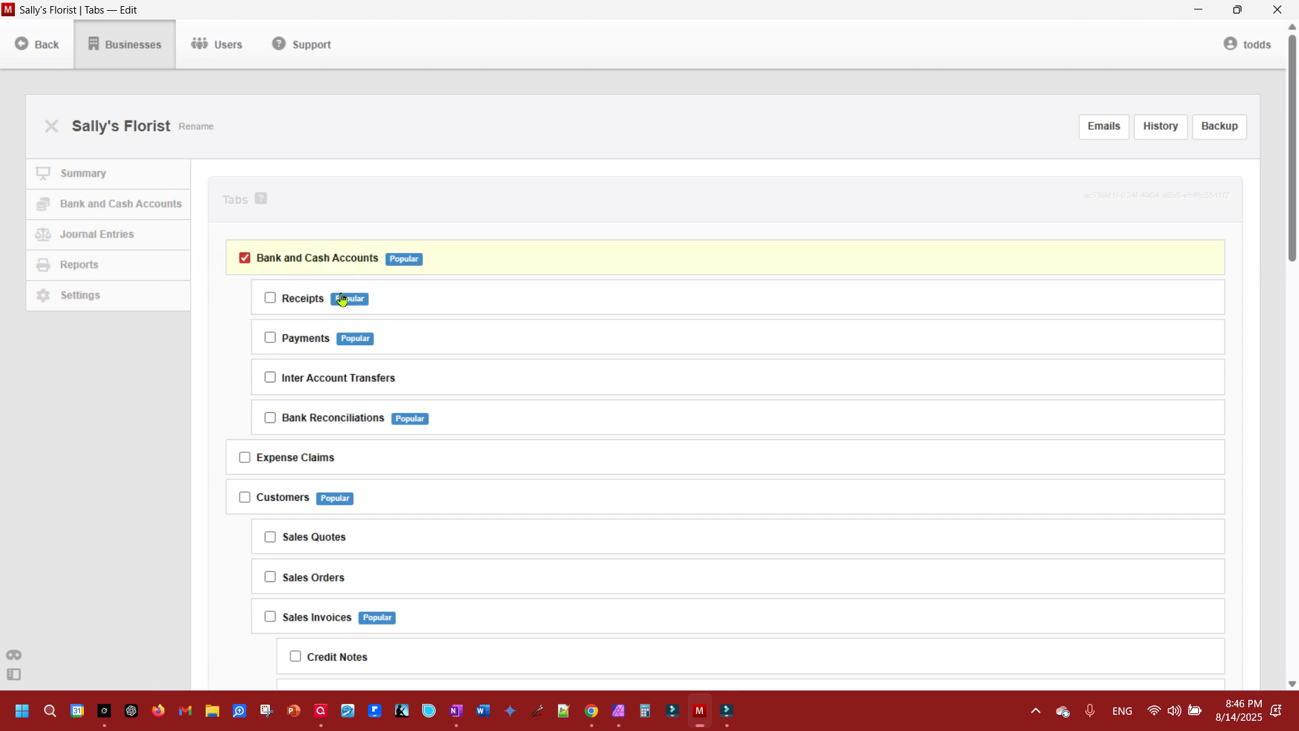
{"action": "scroll", "coordinate": [397, 339], "scroll_direction": "down", "scroll_amount": 2}
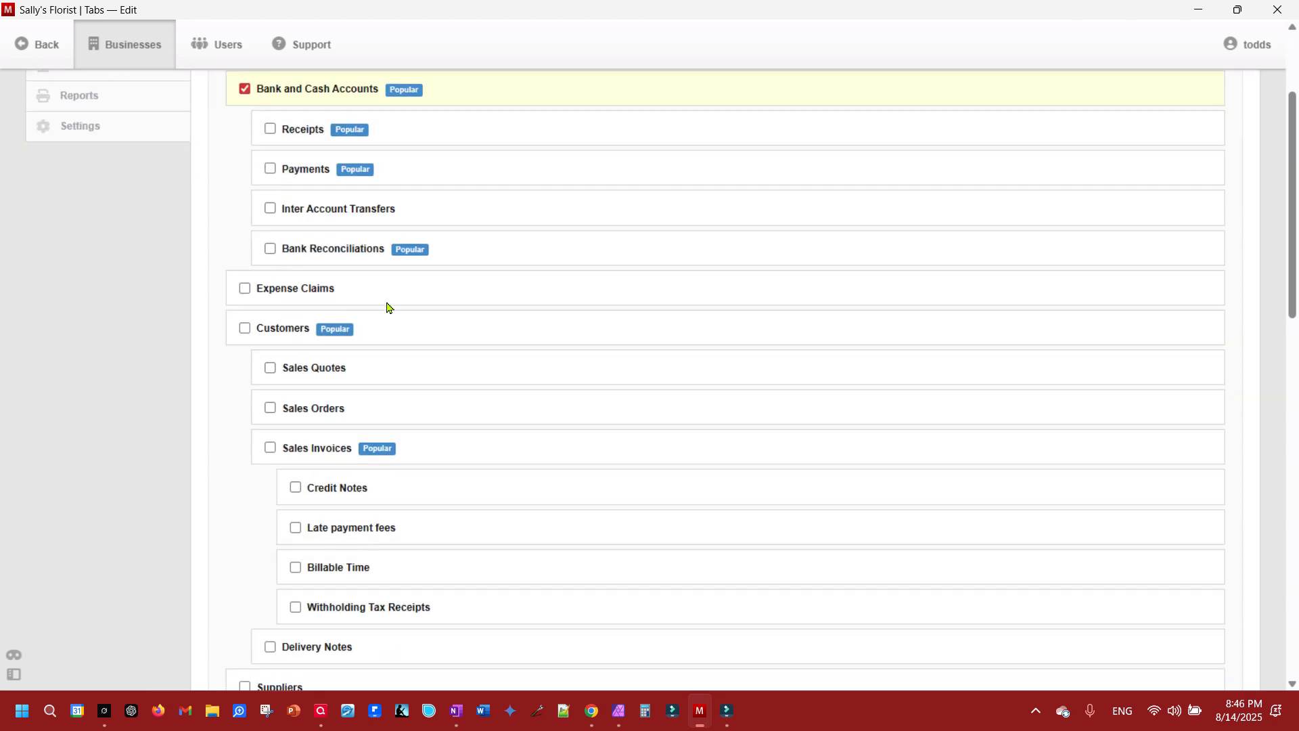
{"action": "left_click", "coordinate": [270, 129]}
{"action": "scroll", "coordinate": [368, 211], "scroll_direction": "down", "scroll_amount": 6}
{"action": "scroll", "coordinate": [371, 213], "scroll_direction": "down", "scroll_amount": 7}
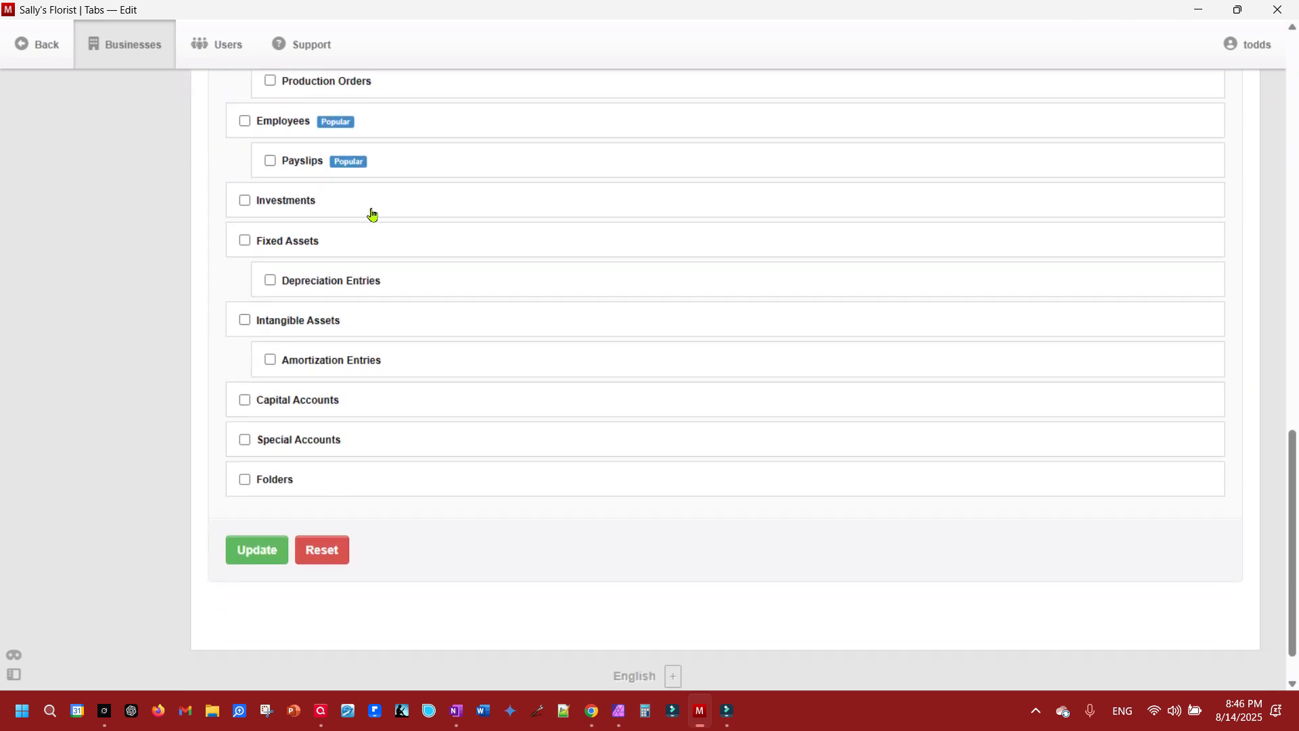
{"action": "left_click", "coordinate": [246, 348]}
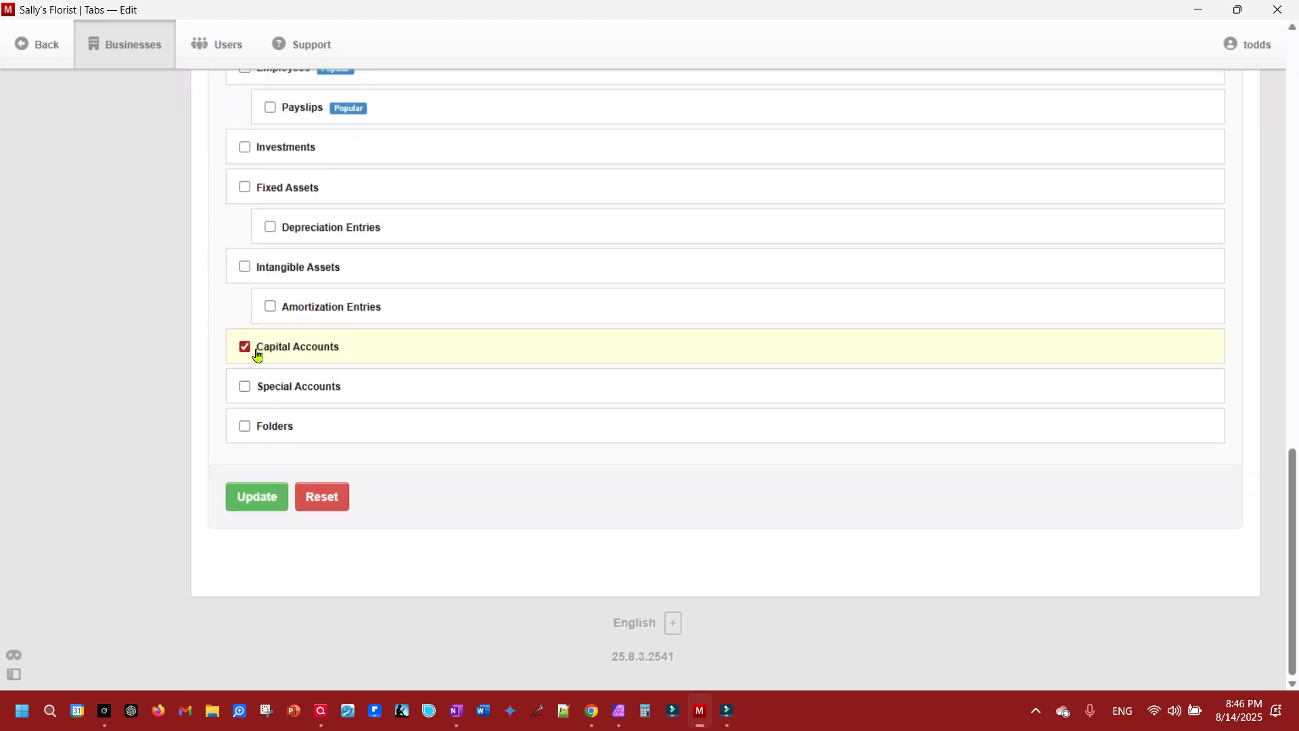
{"action": "left_click", "coordinate": [257, 497]}
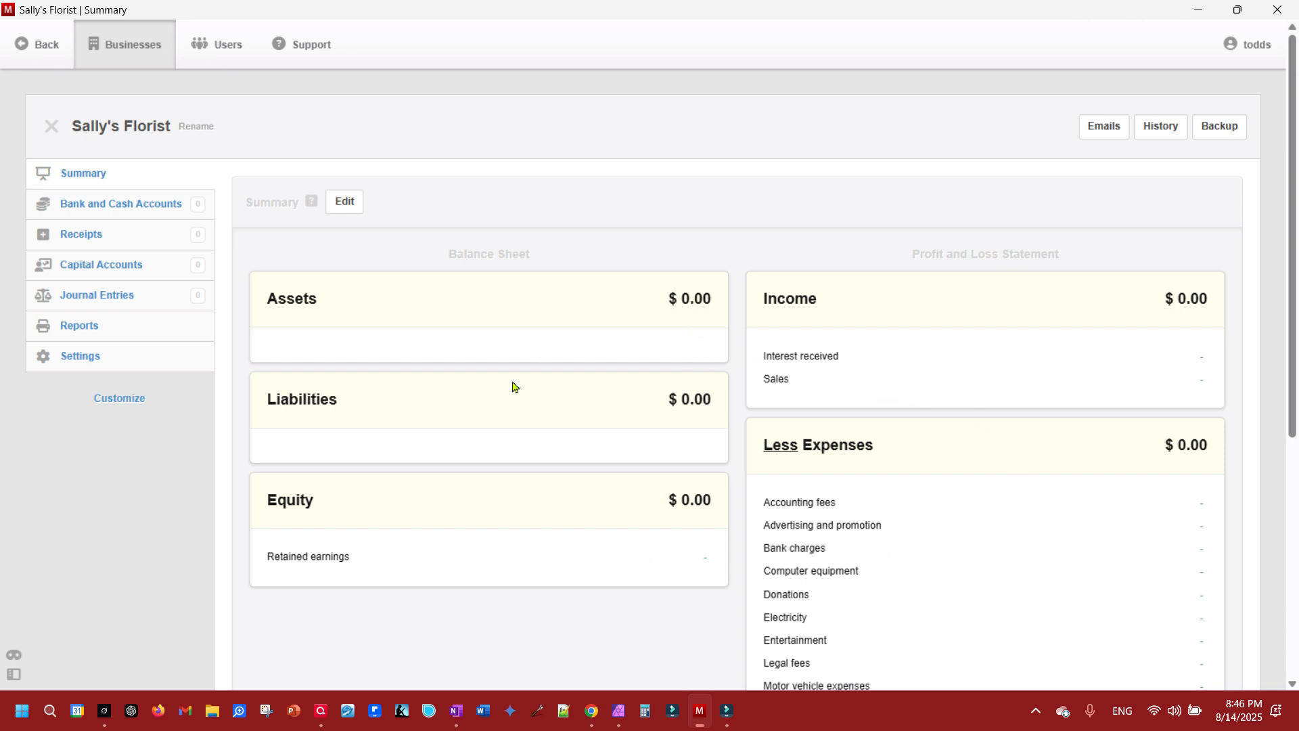
- Create a bank or cash account named with the owner's first name in possessive form followed by "Checking Account"
{"action": "scroll", "coordinate": [982, 423], "scroll_direction": "down", "scroll_amount": 5}
{"action": "scroll", "coordinate": [987, 433], "scroll_direction": "up", "scroll_amount": 5}
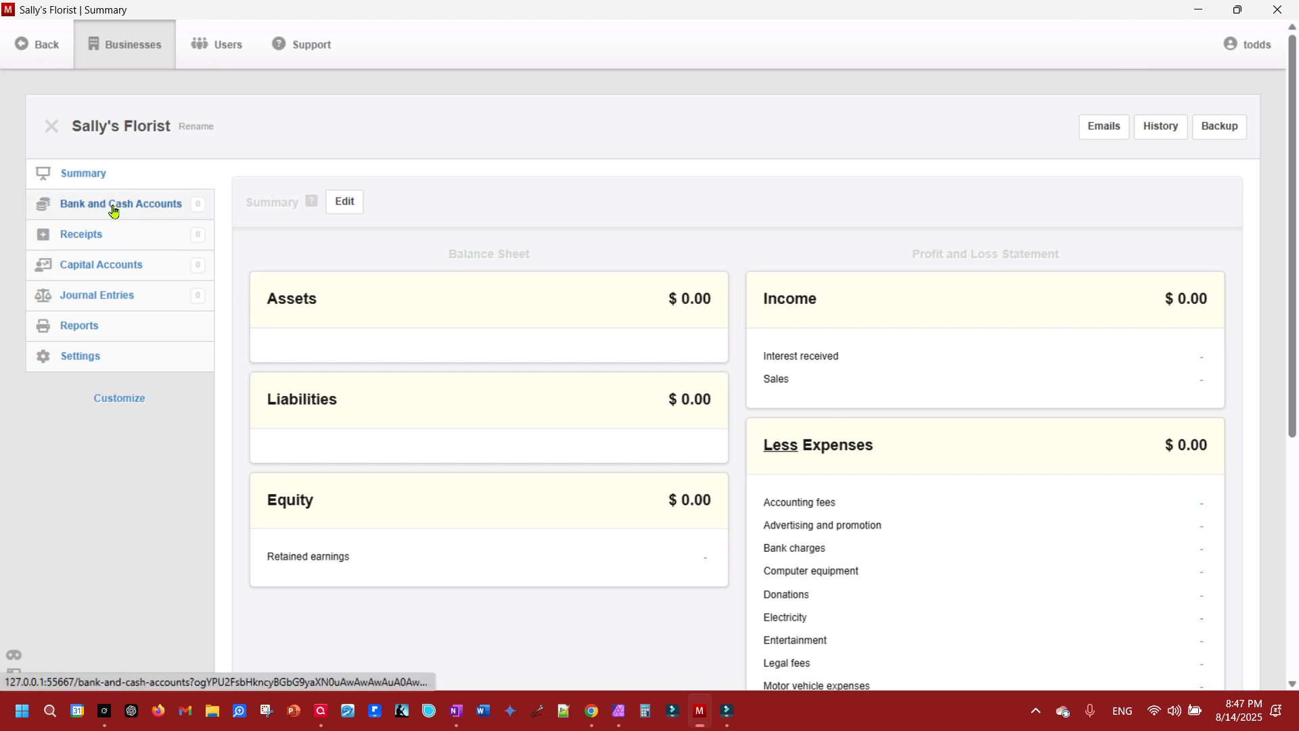
{"action": "left_click", "coordinate": [113, 211]}
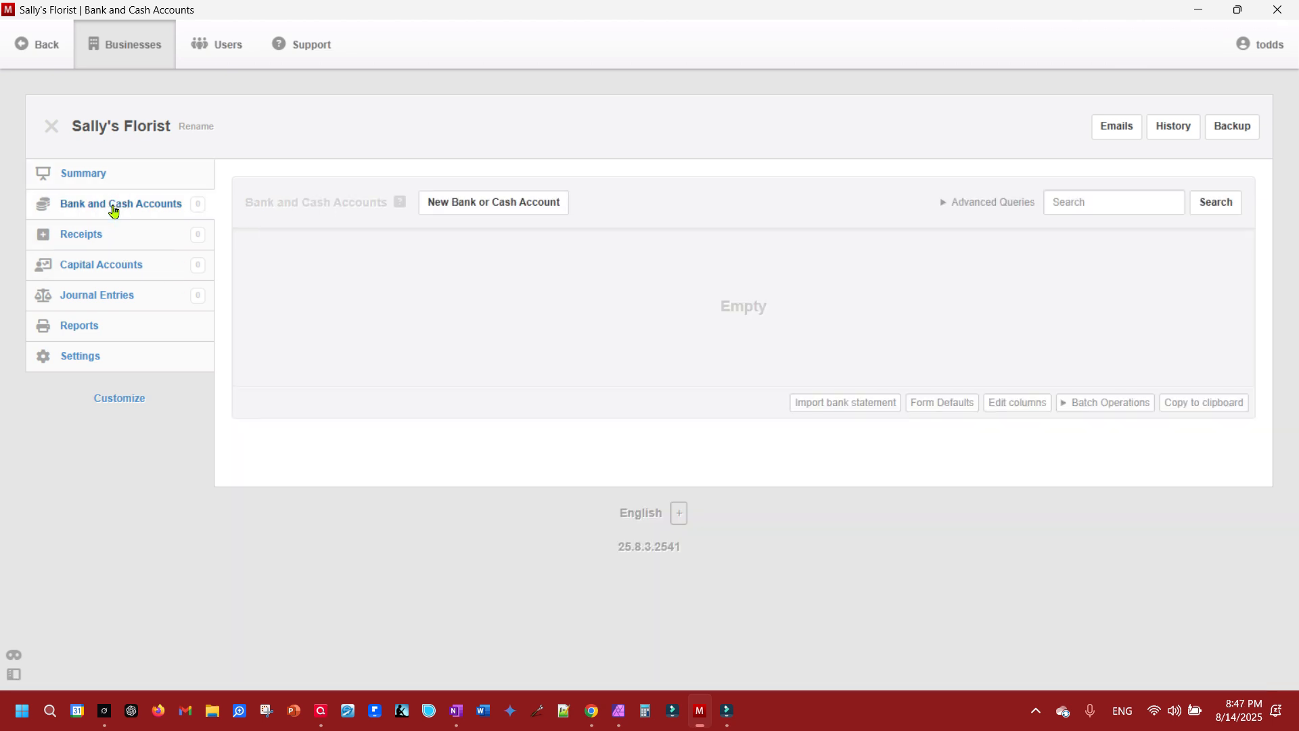
{"action": "left_click", "coordinate": [487, 203]}
{"action": "left_click", "coordinate": [352, 322]}
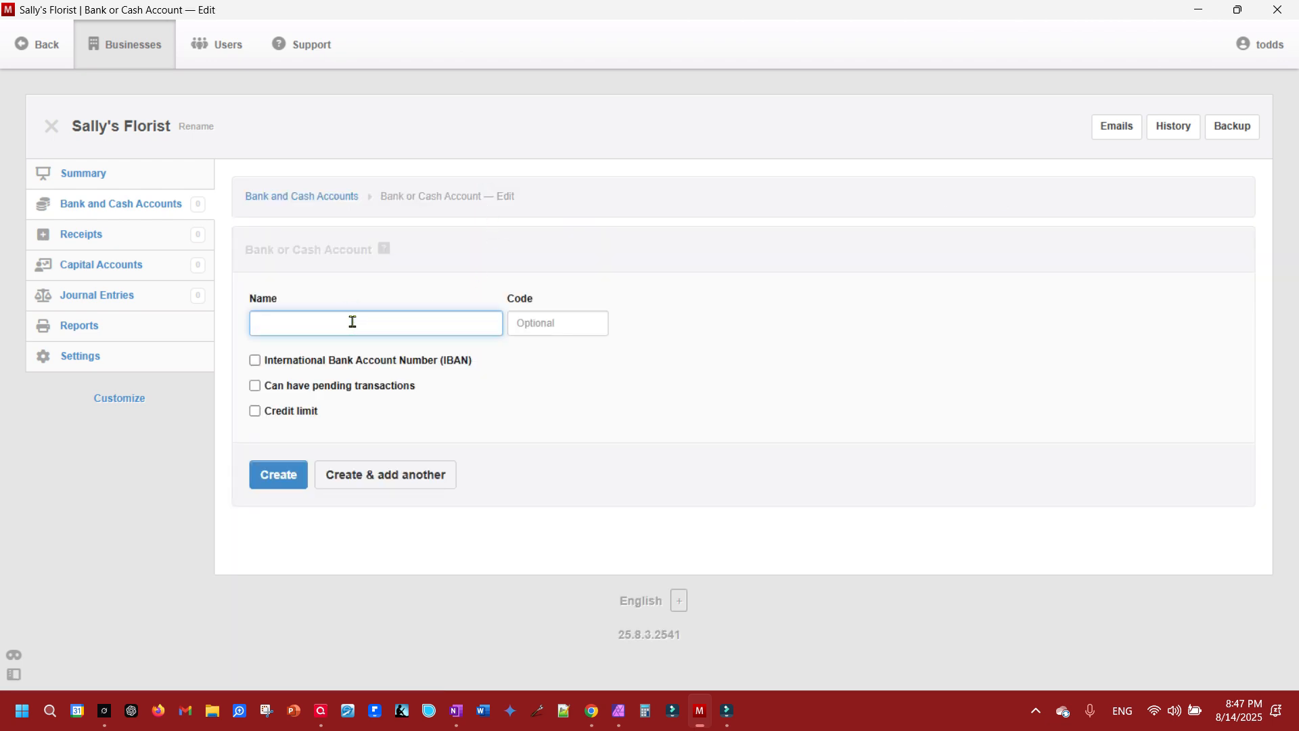
{"action": "type", "text": "Sally's Checking Account"}
{"action": "left_click", "coordinate": [277, 474]}
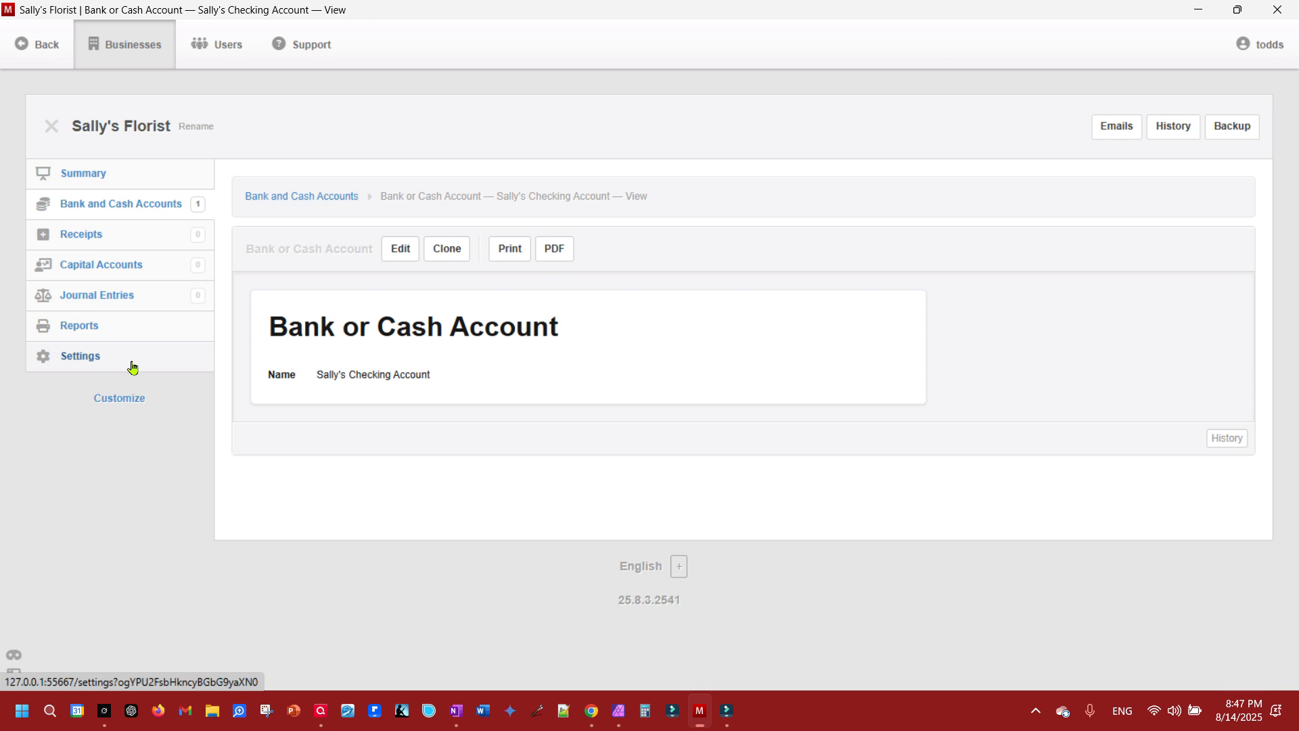
- Create a capital account named with the owner's first name
{"action": "left_click", "coordinate": [110, 263]}
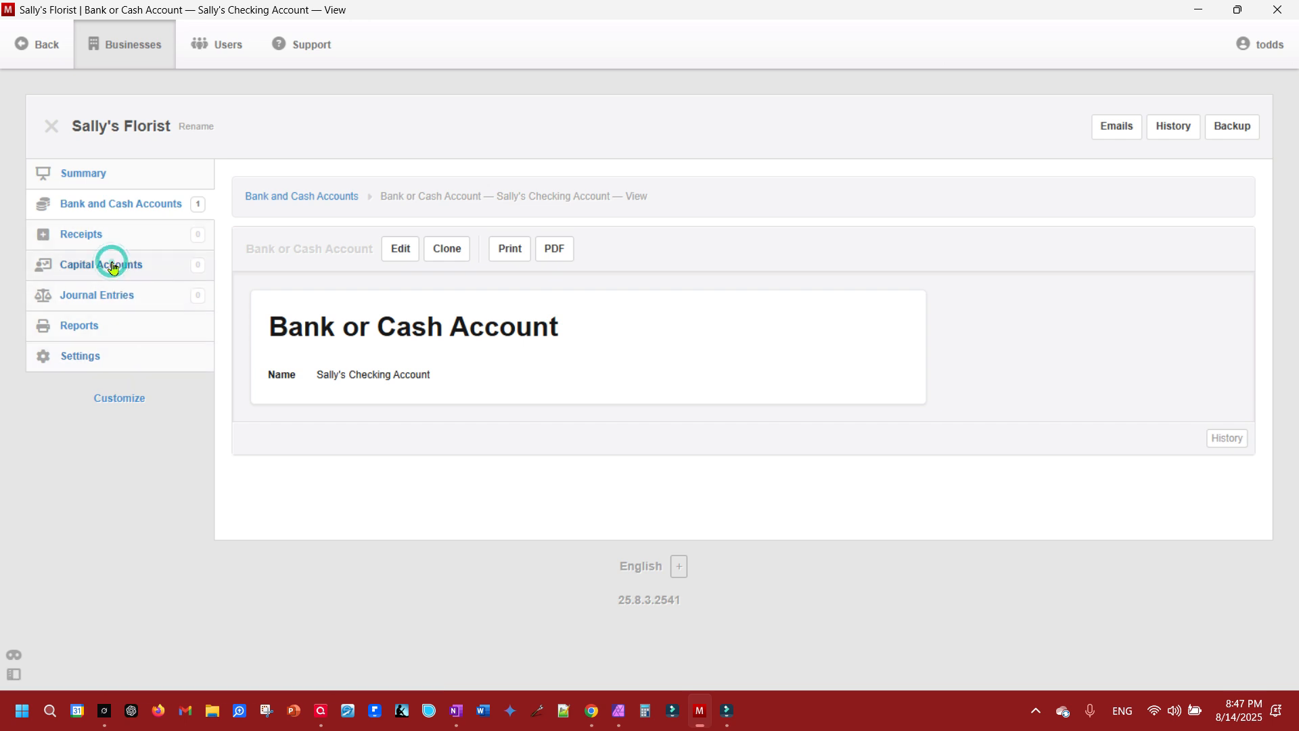
{"action": "left_click", "coordinate": [429, 203]}
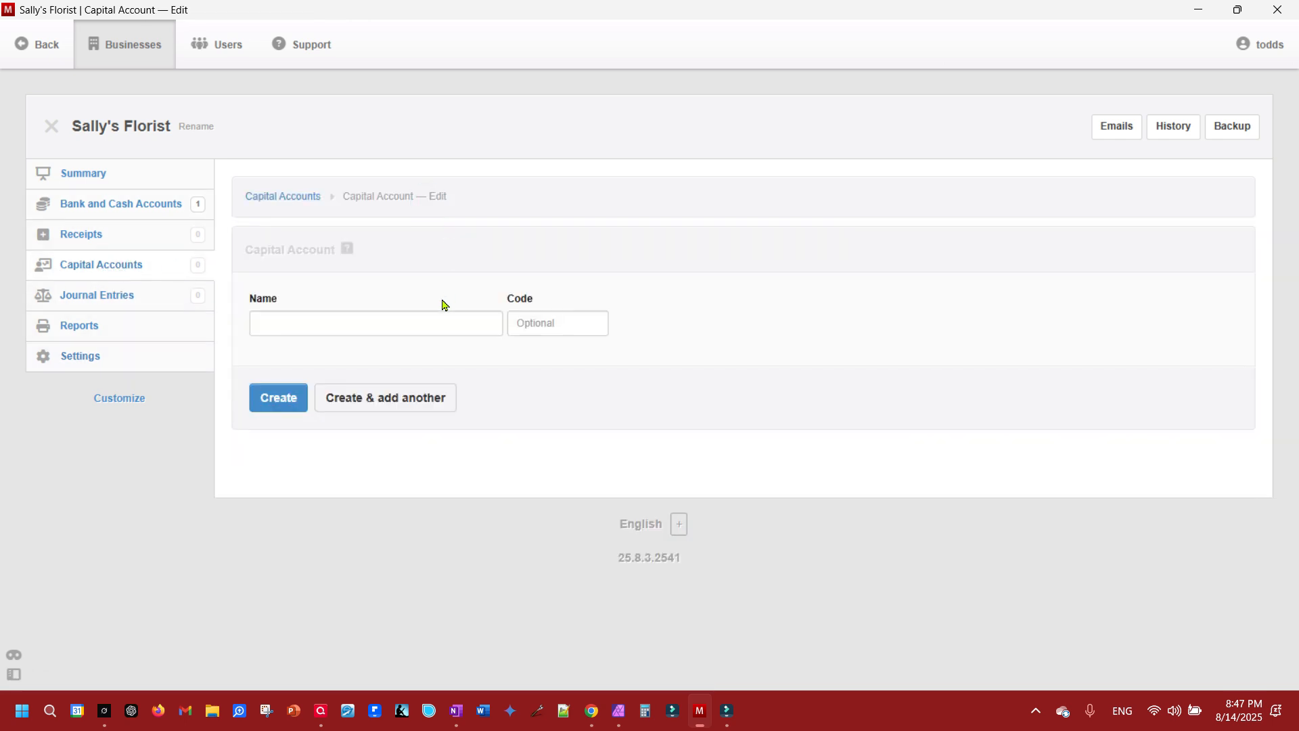
{"action": "left_click", "coordinate": [347, 326]}
{"action": "type", "text": "Sally"}
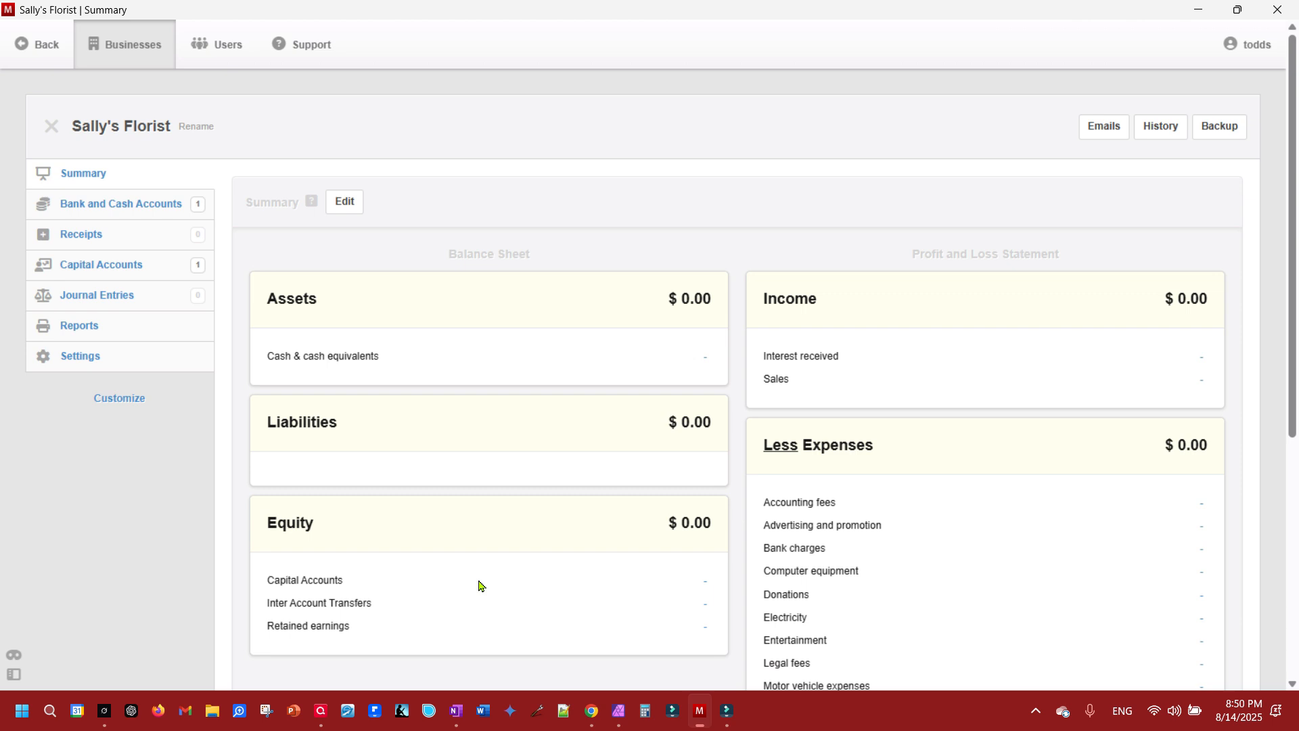
- Rename the Capital Accounts entry in the chart of accounts to "Owner's Equity"
{"action": "left_click", "coordinate": [90, 357]}
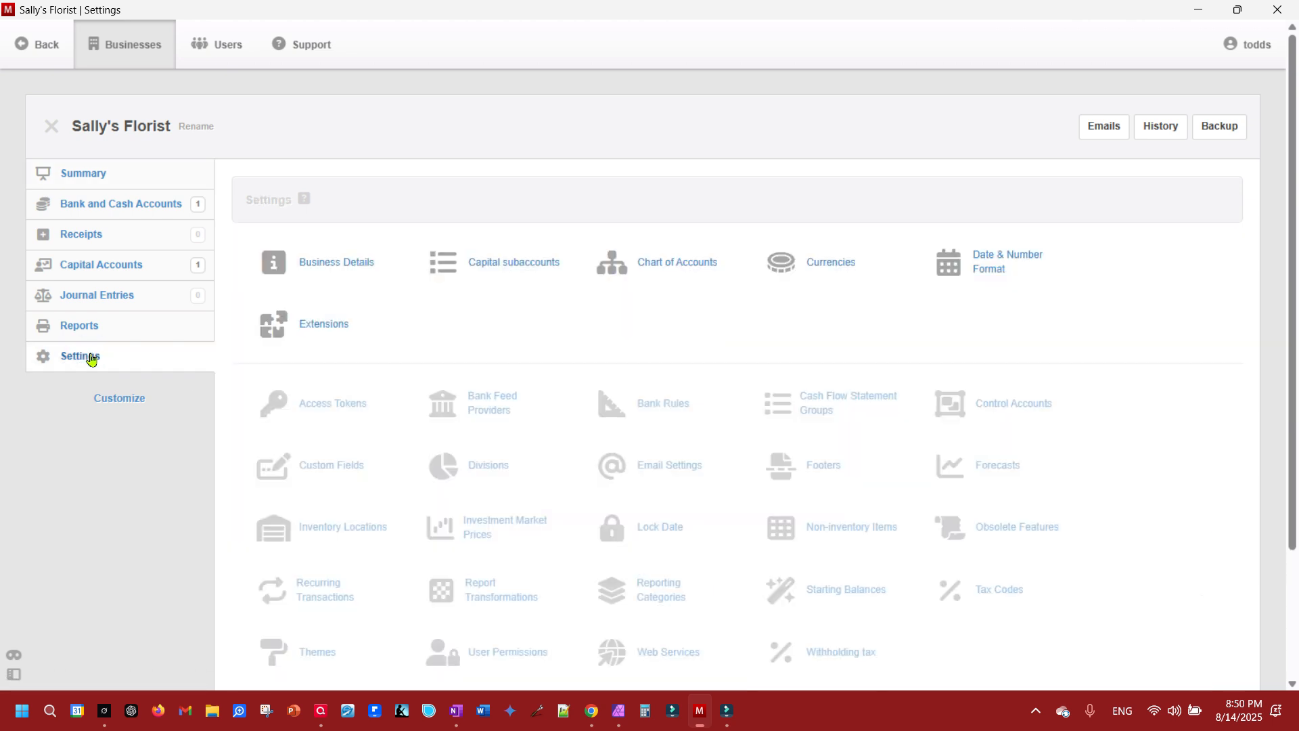
{"action": "left_click", "coordinate": [663, 266]}
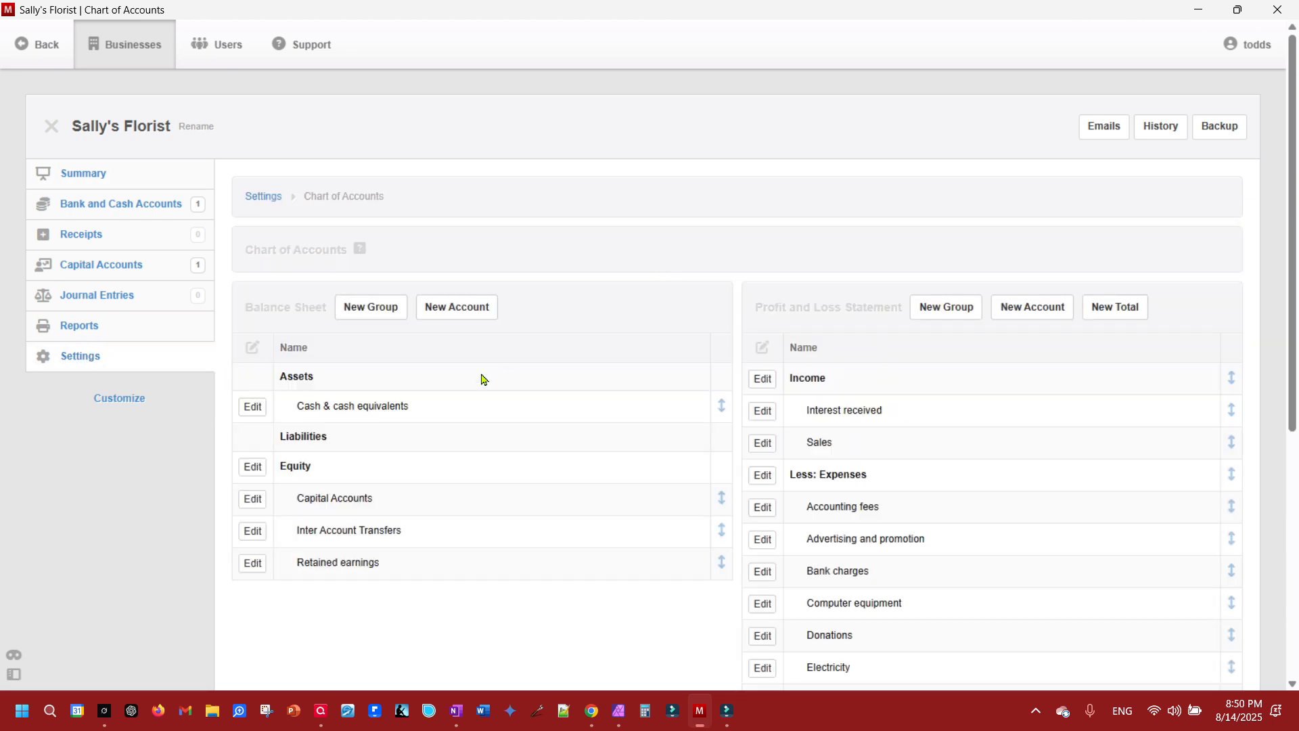
{"action": "left_click", "coordinate": [254, 499]}
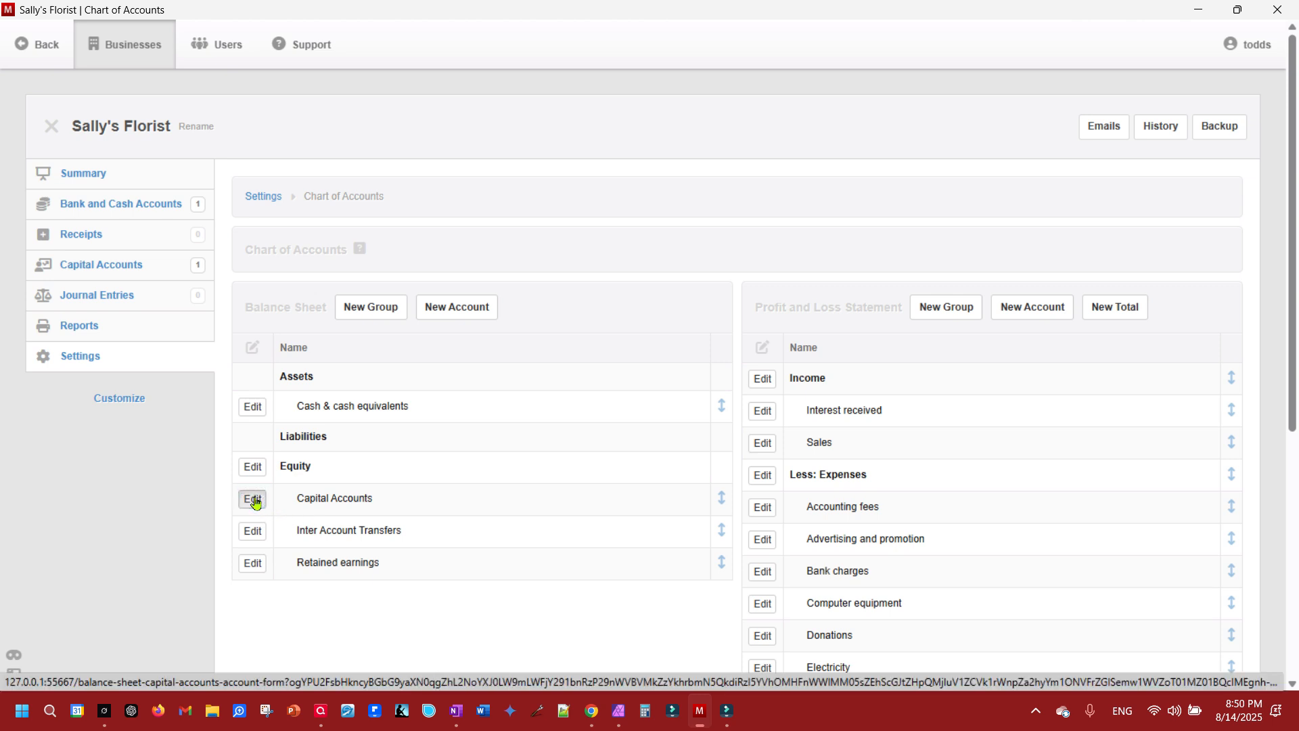
{"action": "left_click", "coordinate": [345, 327]}
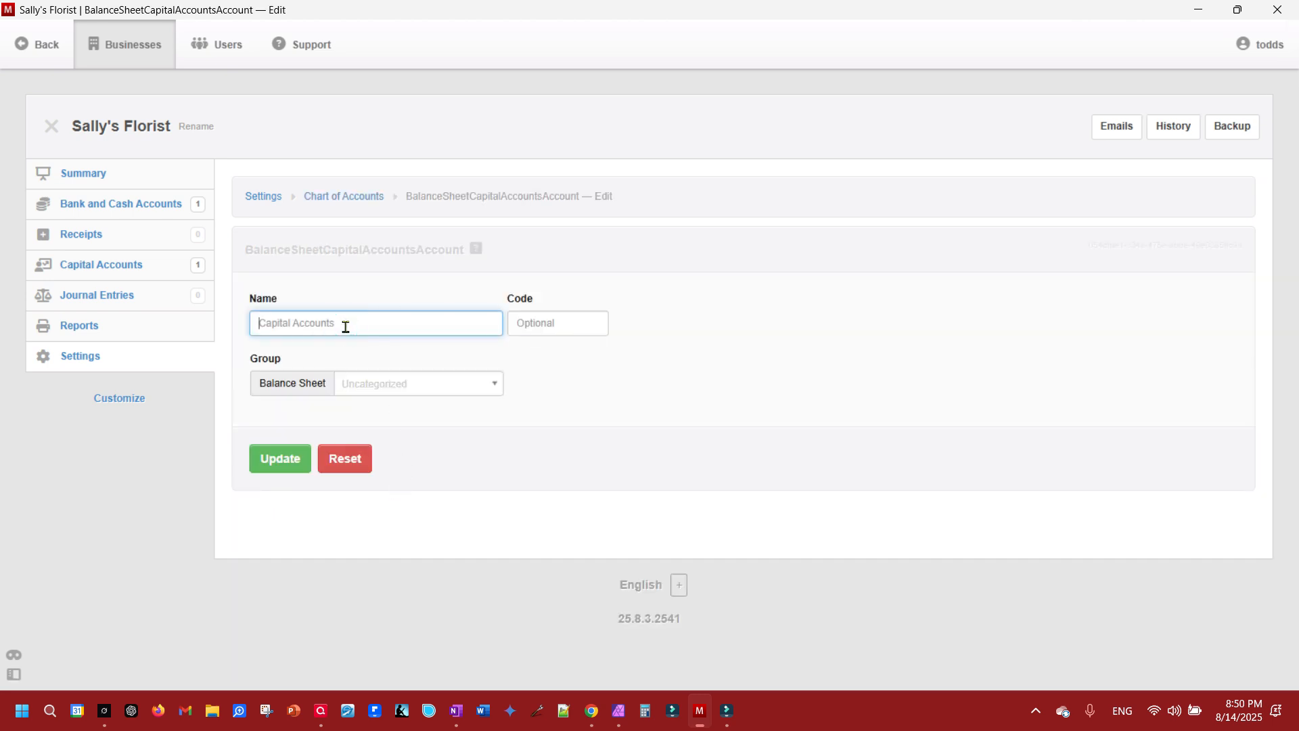
{"action": "type", "text": "Owner's Equity"}
{"action": "left_click", "coordinate": [283, 467]}
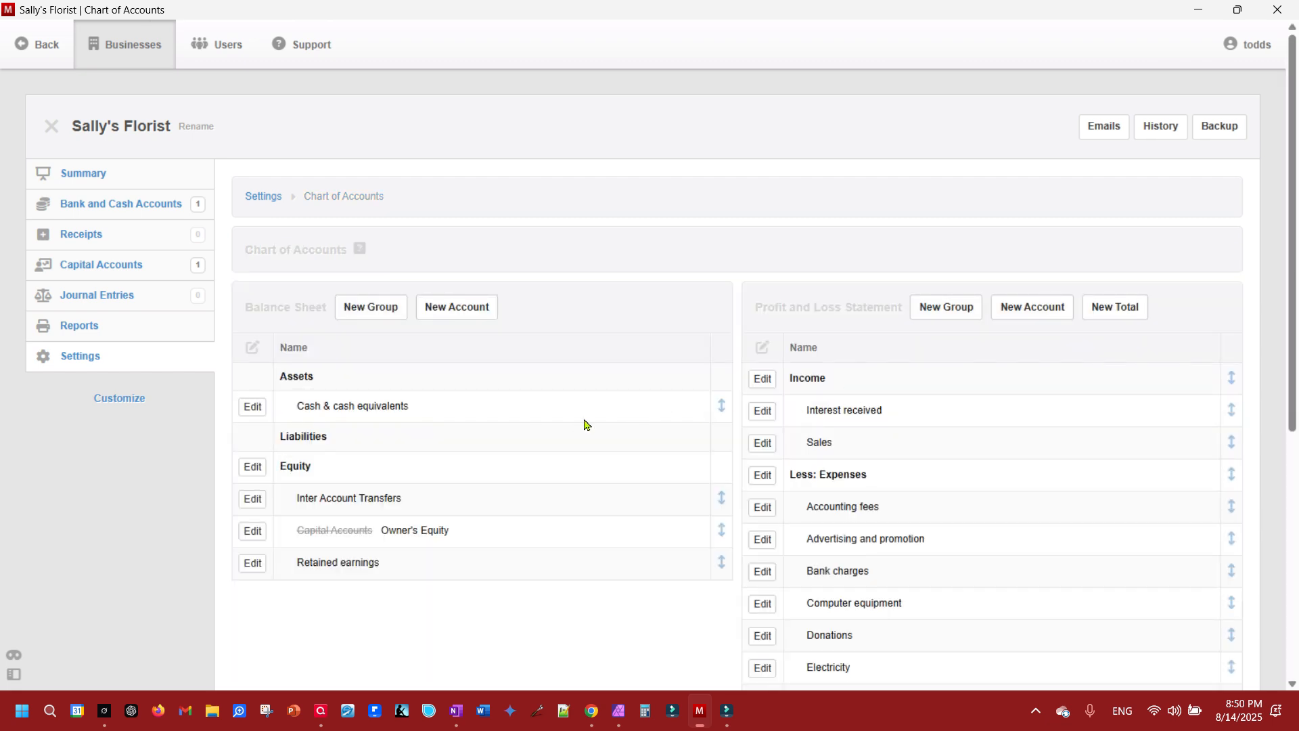
{"action": "left_click_drag", "start_coordinate": [295, 532], "coordinate": [376, 539]}
{"action": "left_click", "coordinate": [476, 535]}
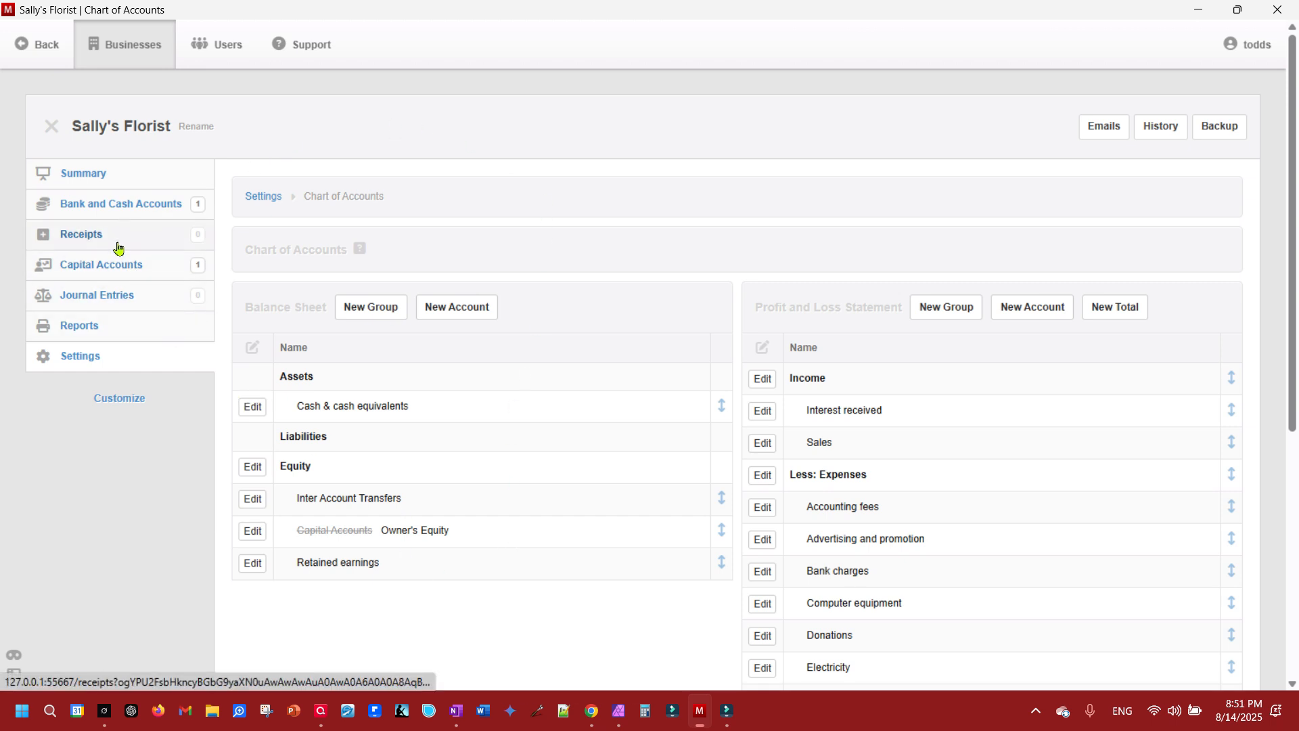
- Start a new receipt with the owner's first name as payer, received in the owner's bank account
{"action": "left_click", "coordinate": [87, 234]}
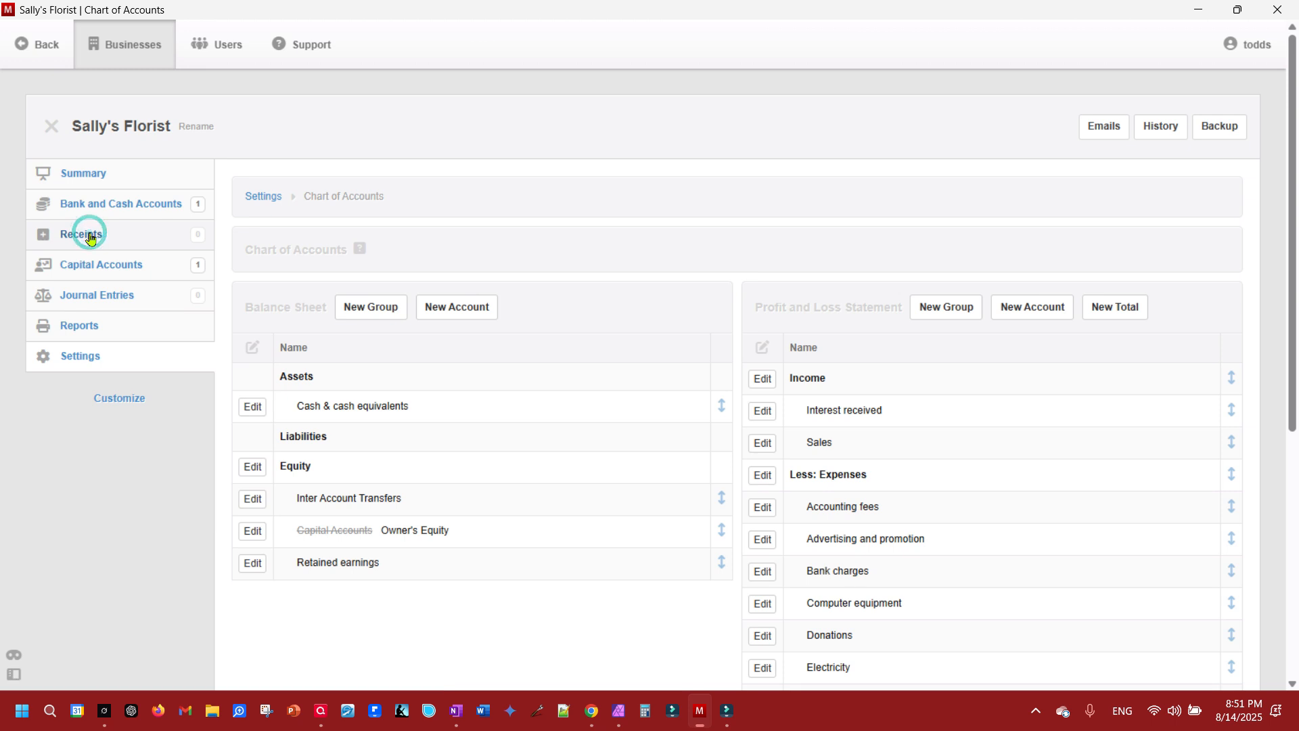
{"action": "left_click", "coordinate": [363, 204]}
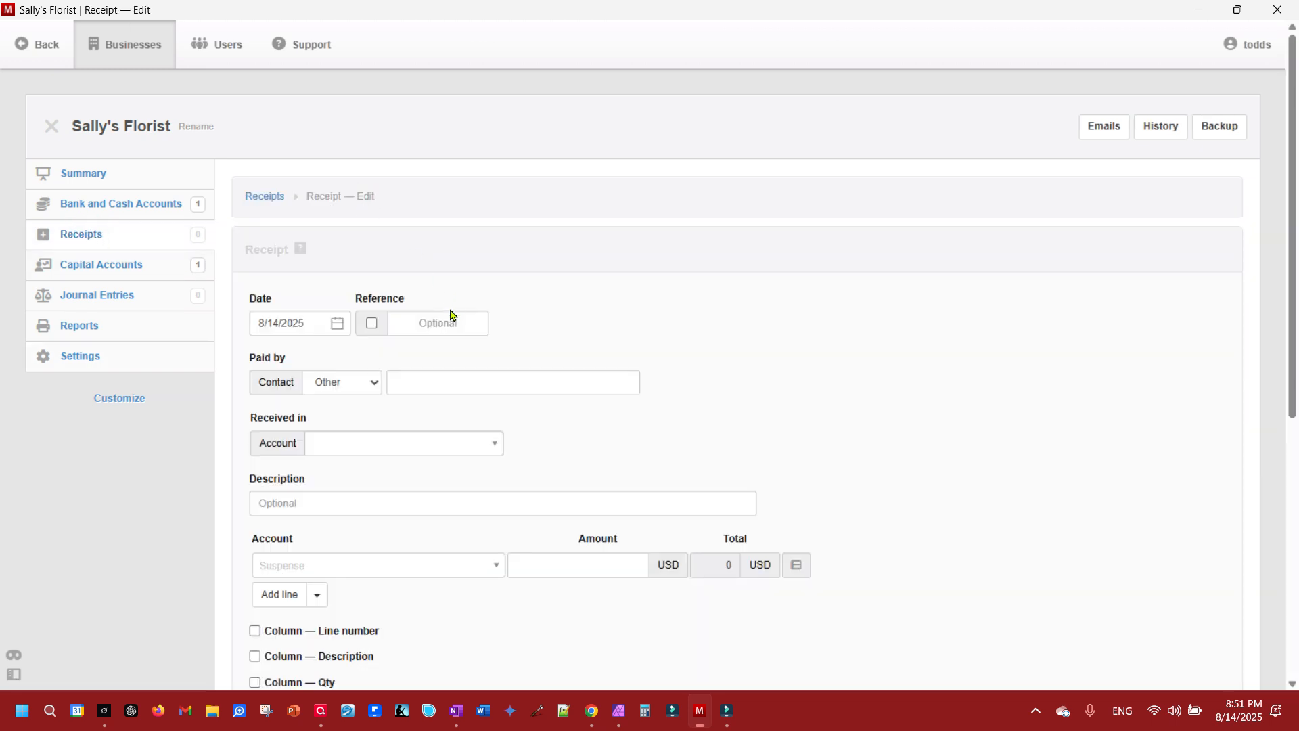
{"action": "left_click", "coordinate": [418, 381]}
{"action": "type", "text": "S"}
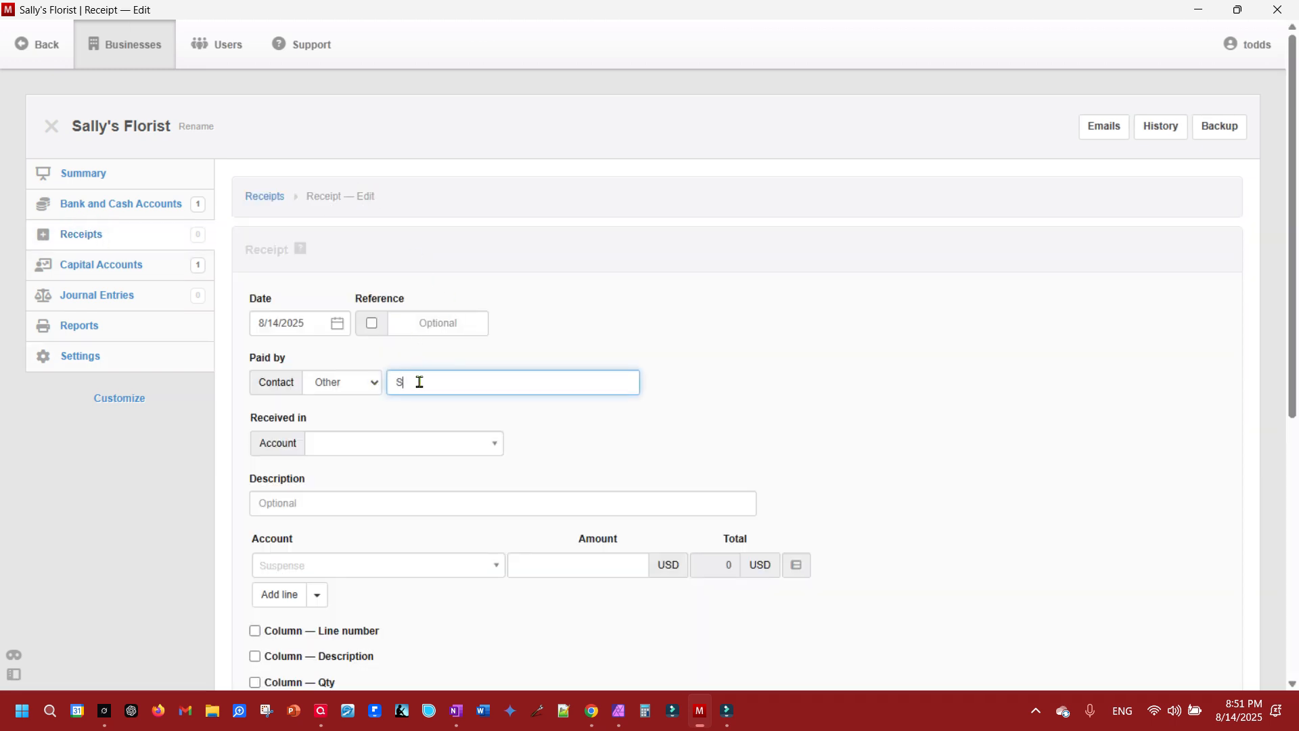
{"action": "type", "text": "ally"}
{"action": "left_click", "coordinate": [383, 445]}
{"action": "left_click", "coordinate": [377, 494]}
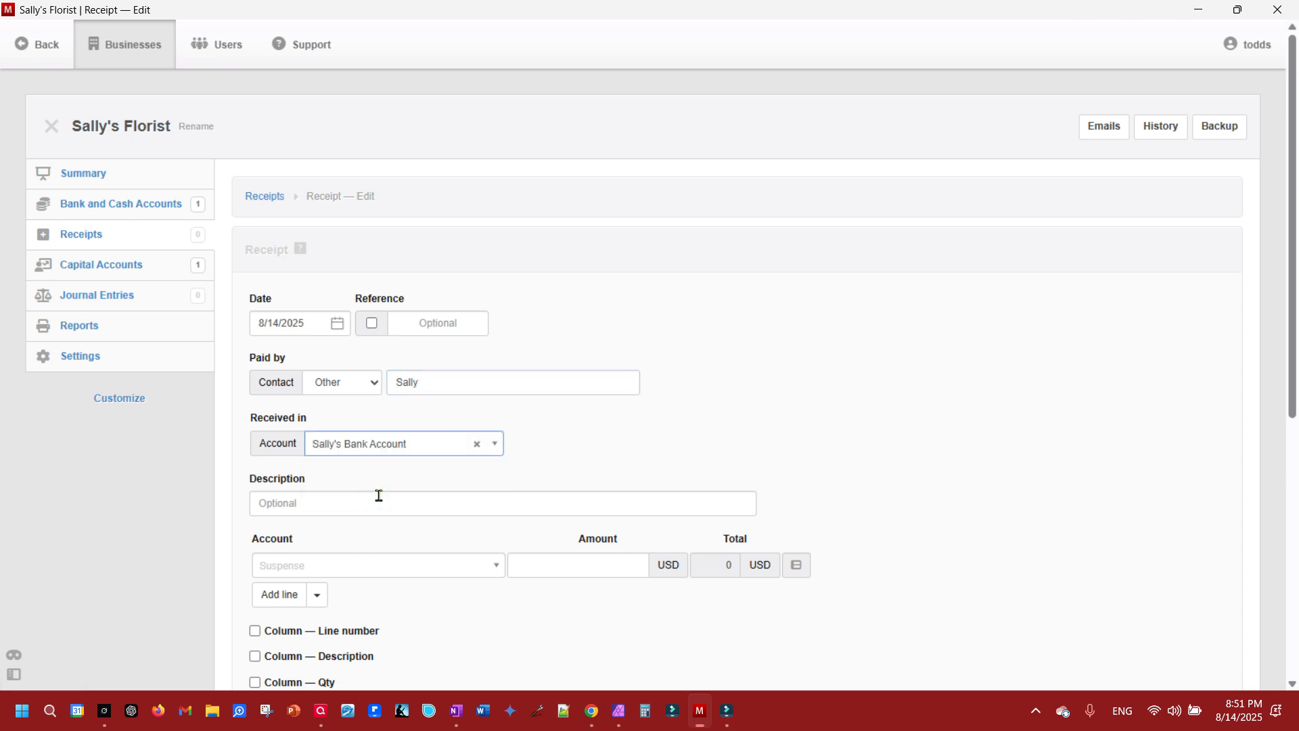
- Enter "Owner's Contribution" as the receipt's description
{"action": "left_click", "coordinate": [369, 504]}
{"action": "type", "text": "Owner's"}
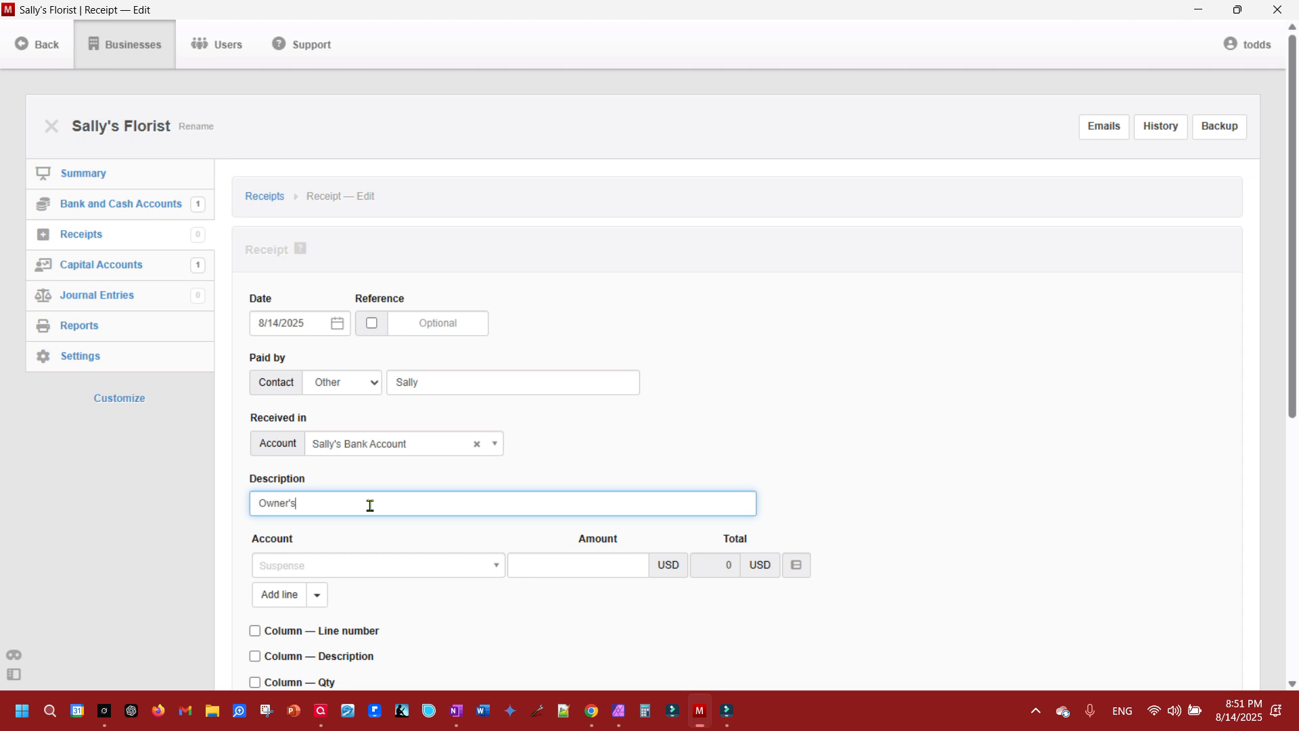
{"action": "type", "text": " Contribution"}
- Allocate the receipt line to the Owner's Equity account and select the owner's capital account
{"action": "left_click", "coordinate": [373, 570]}
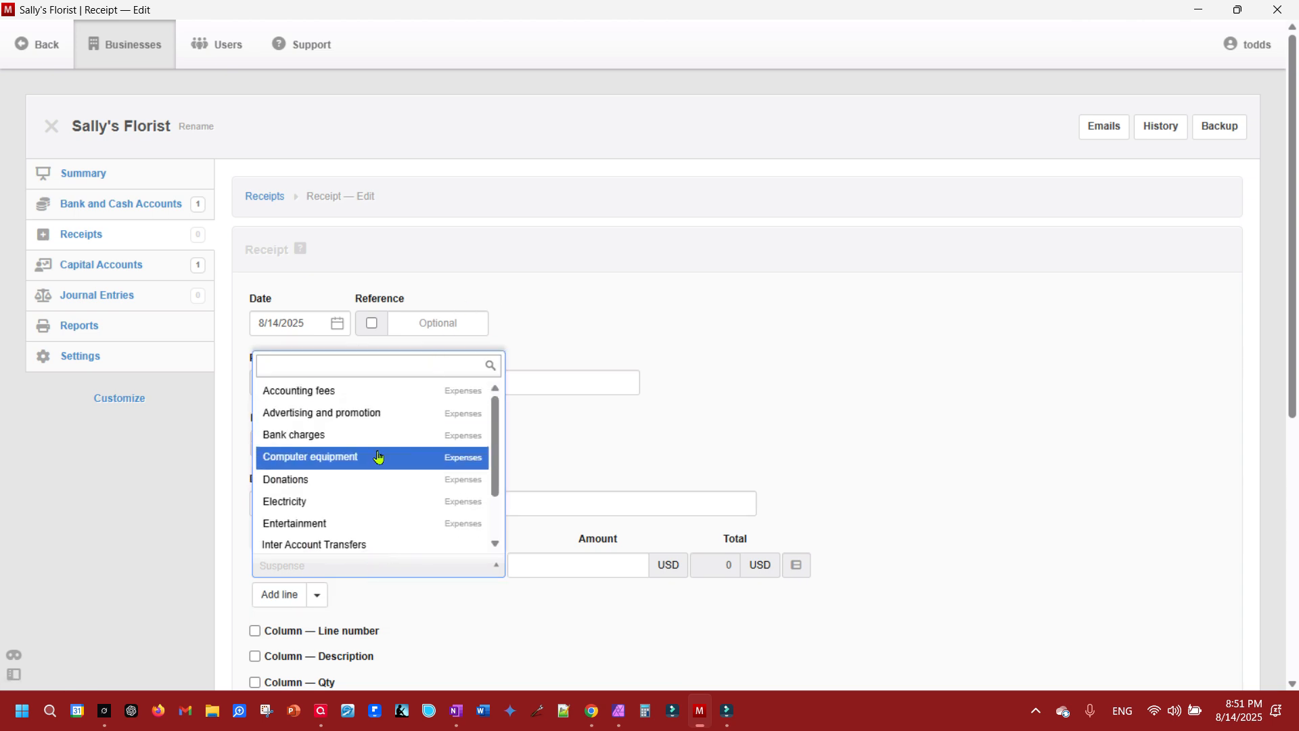
{"action": "scroll", "coordinate": [362, 445], "scroll_direction": "down", "scroll_amount": 3}
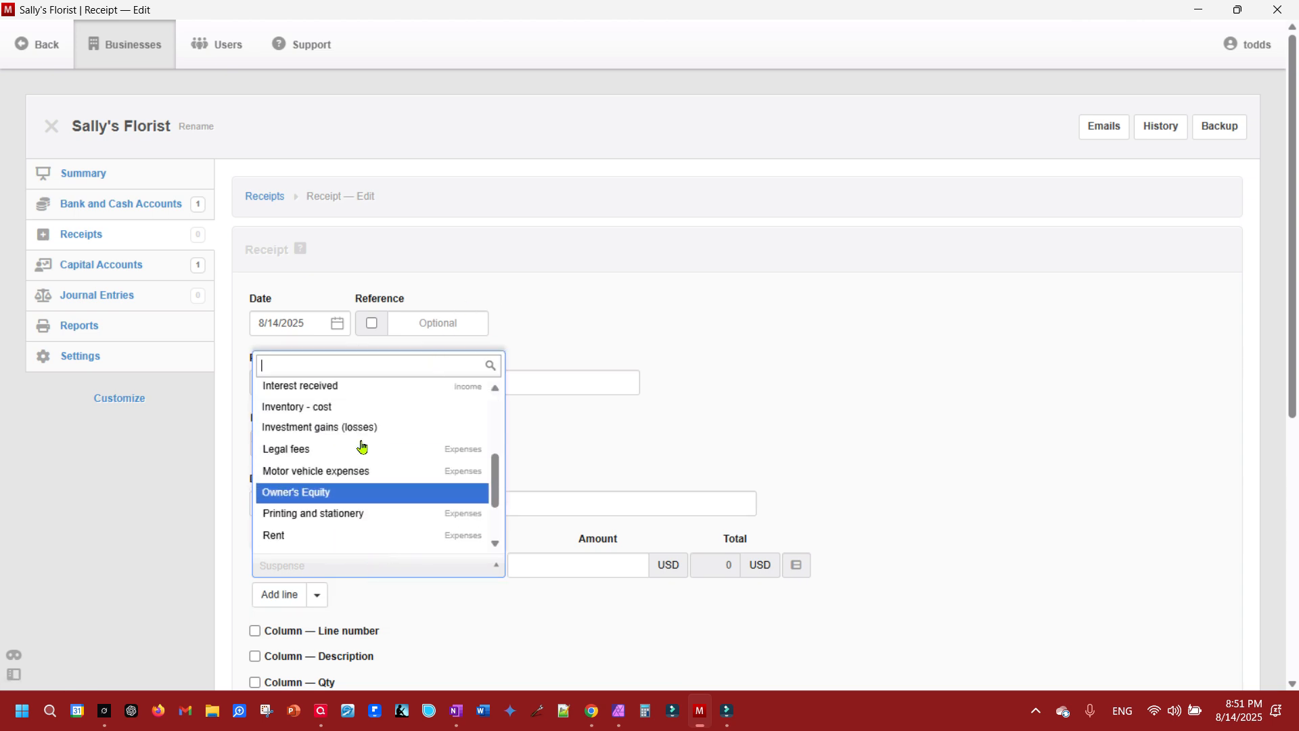
{"action": "left_click", "coordinate": [327, 494]}
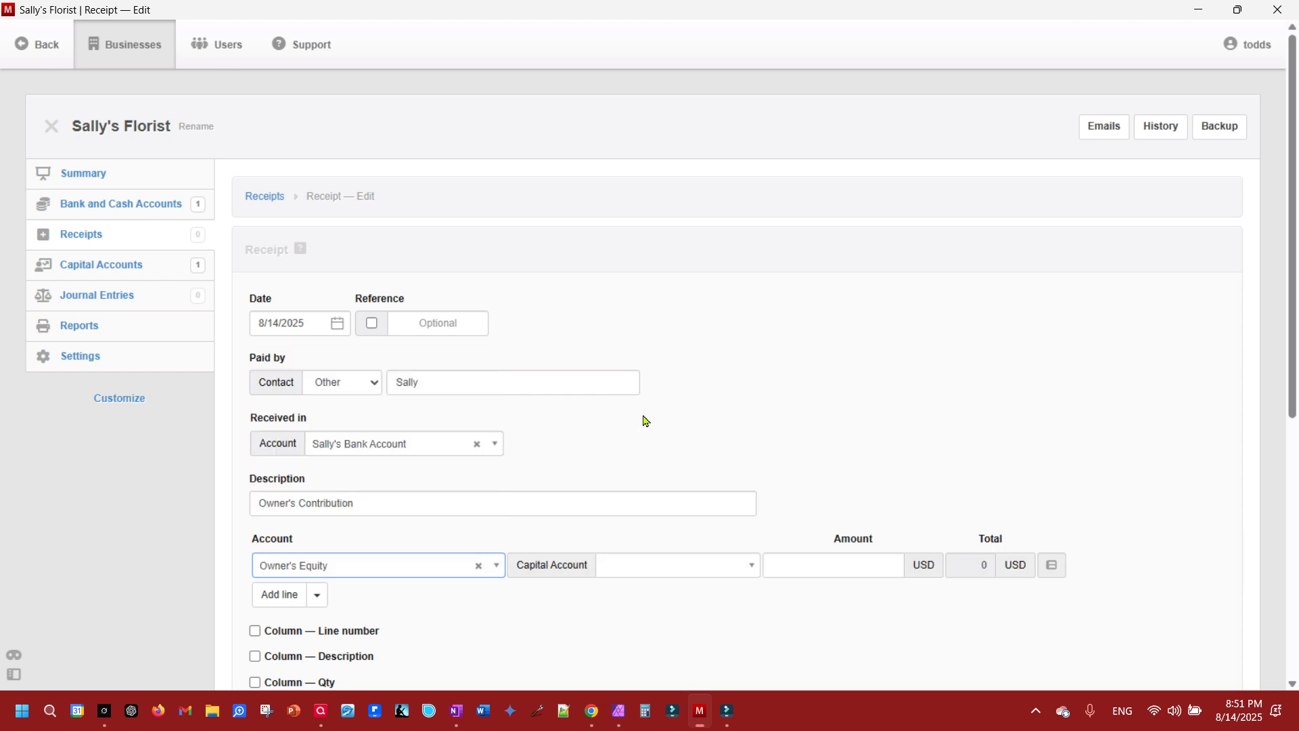
{"action": "left_click", "coordinate": [648, 574]}
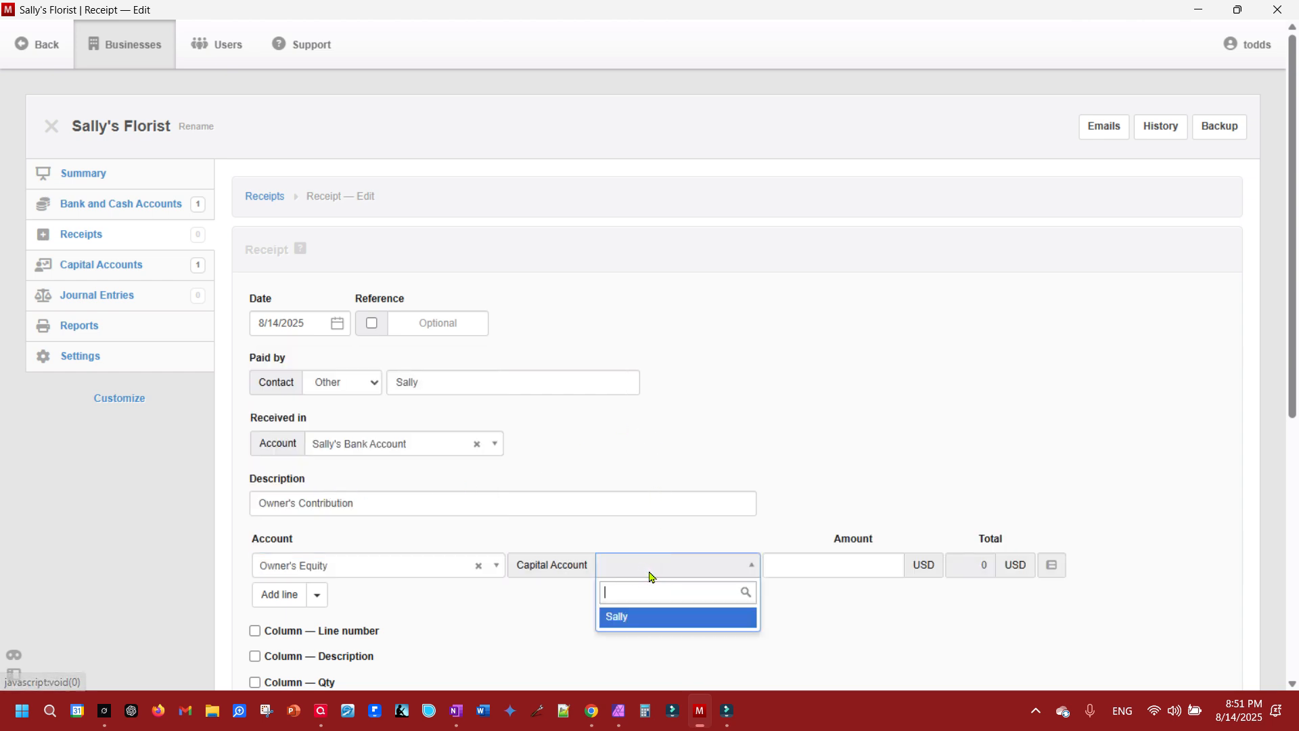
{"action": "left_click", "coordinate": [625, 617]}
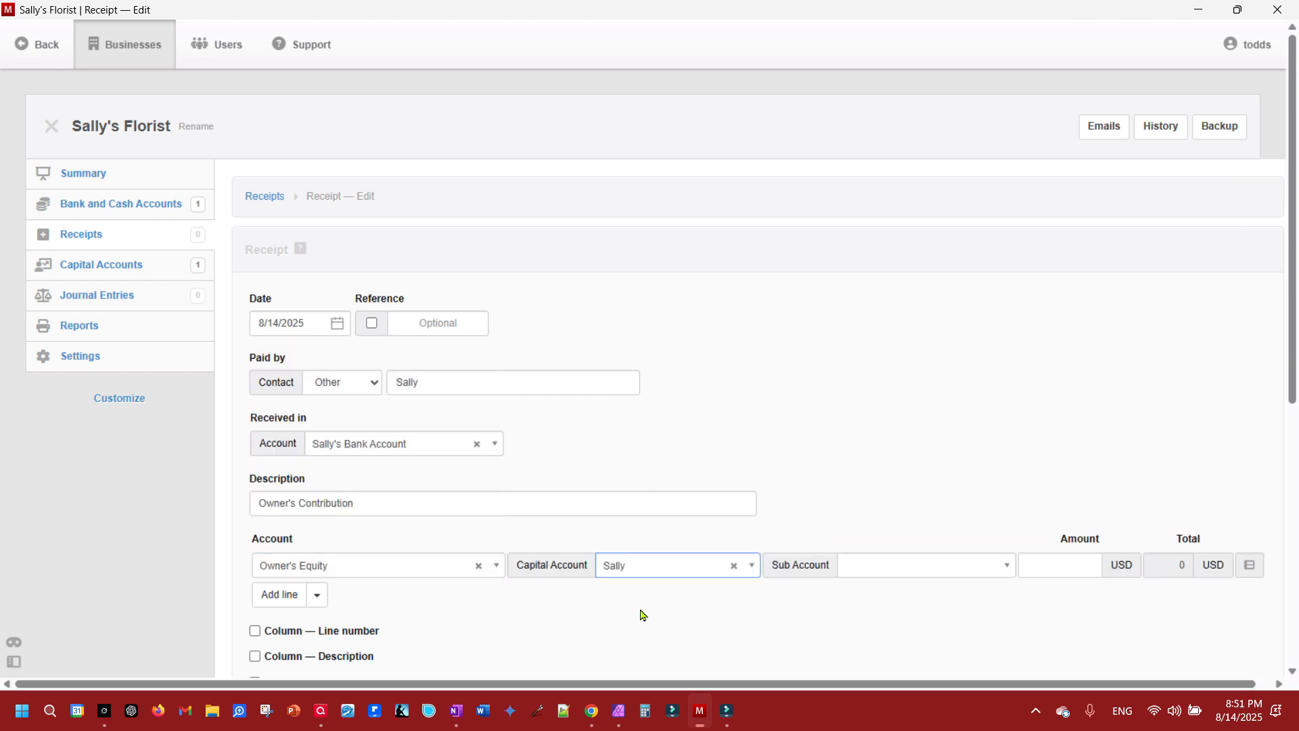
- Set the line's sub account to Funds contributed with an amount of 5000 USD and create the receipt
{"action": "left_click", "coordinate": [893, 571]}
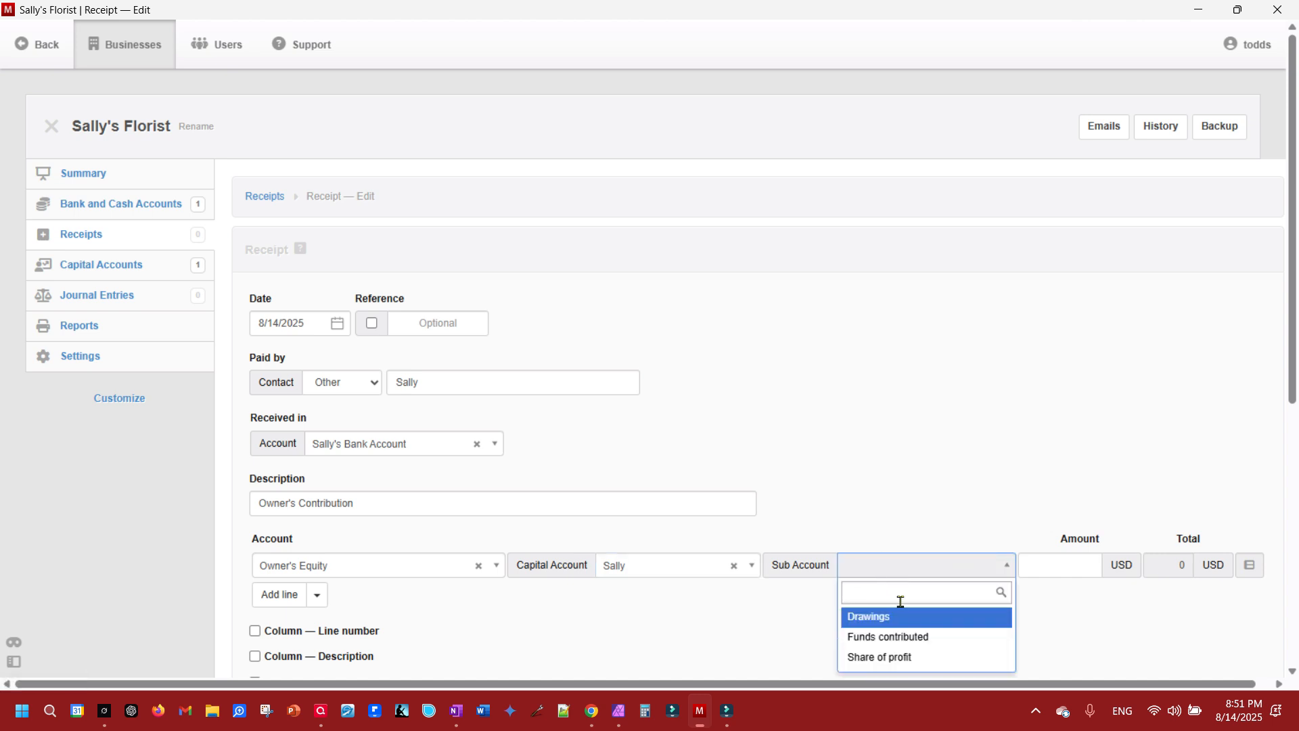
{"action": "left_click", "coordinate": [897, 636]}
{"action": "left_click", "coordinate": [1039, 566]}
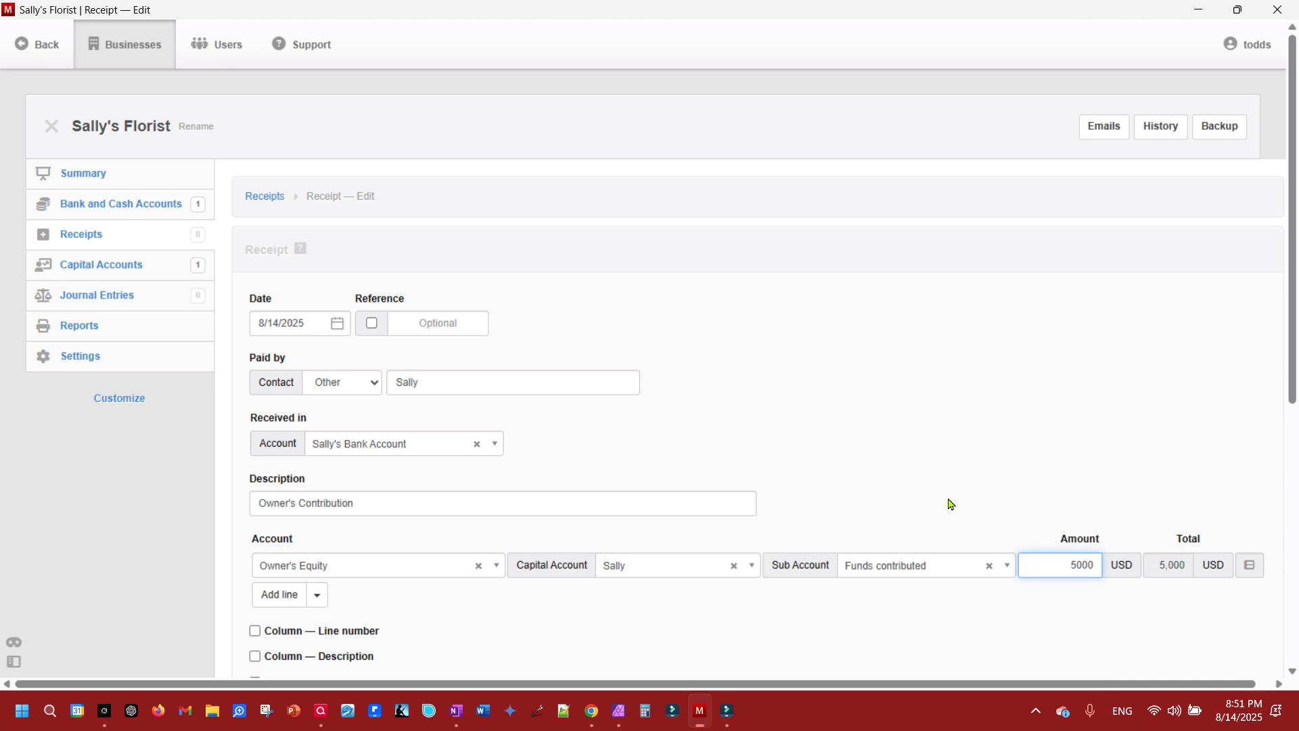
{"action": "scroll", "coordinate": [948, 501], "scroll_direction": "down", "scroll_amount": 5}
{"action": "left_click", "coordinate": [287, 607]}
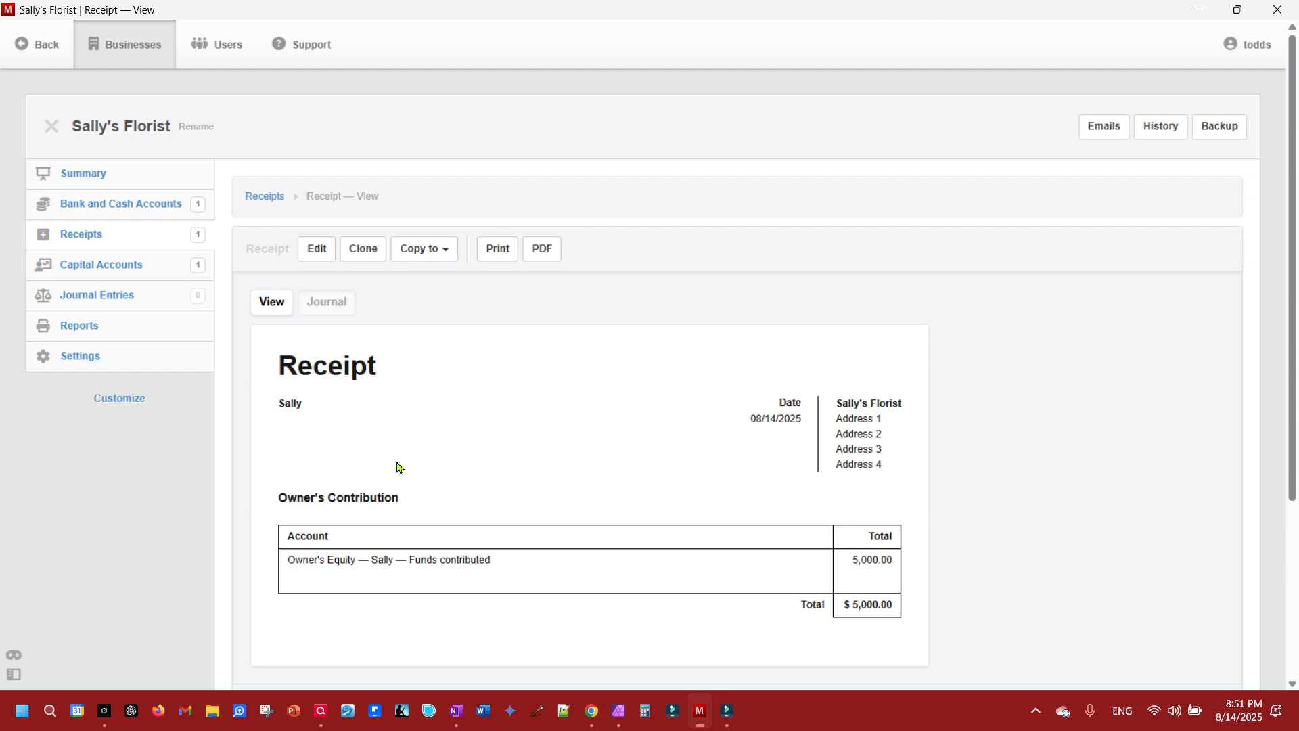
- Reopen the receipt for editing and review the sub account options available on its line
{"action": "left_click", "coordinate": [317, 249]}
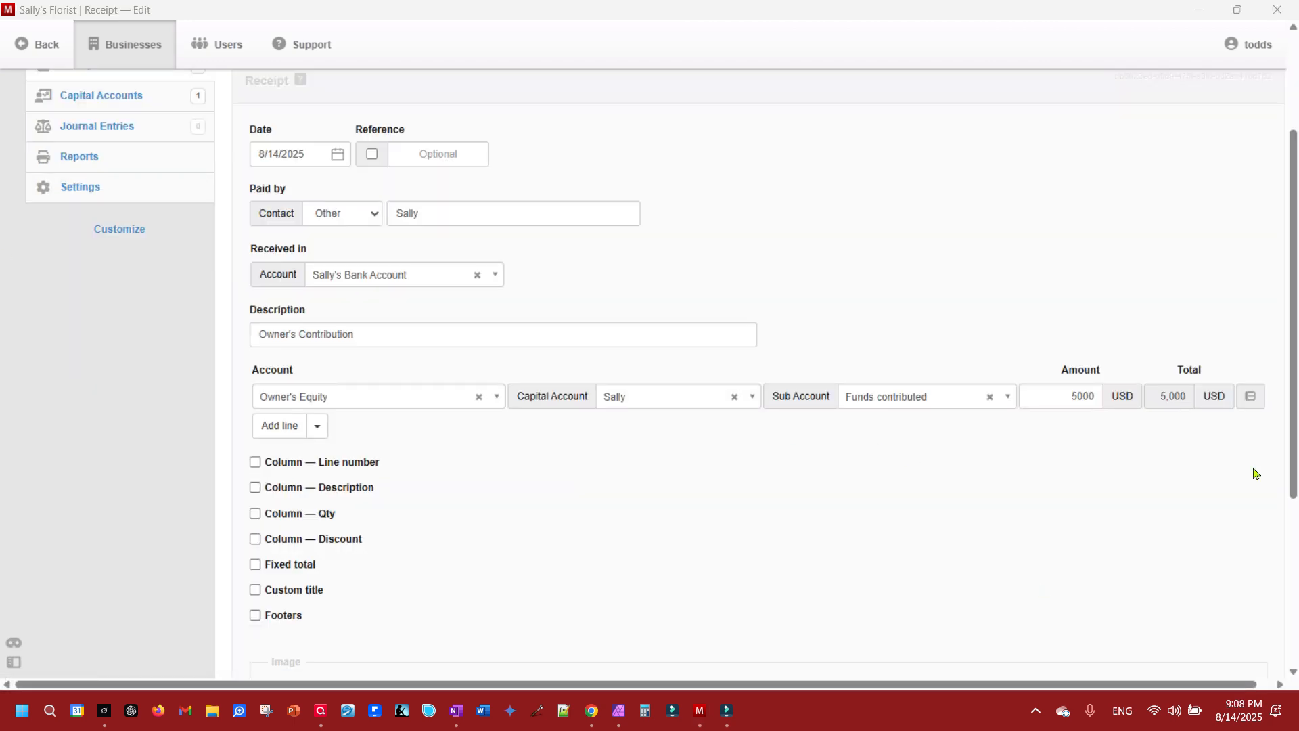
{"action": "left_click", "coordinate": [921, 404]}
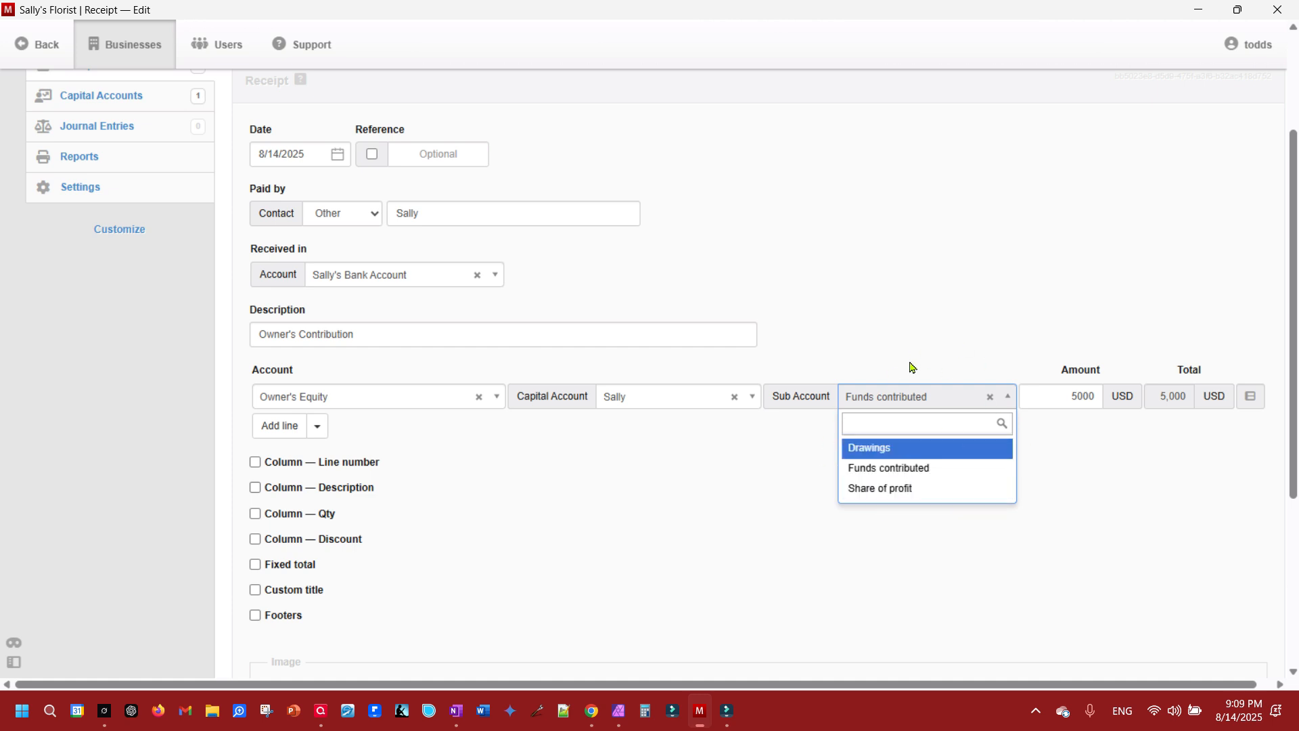
{"action": "left_click", "coordinate": [869, 282]}
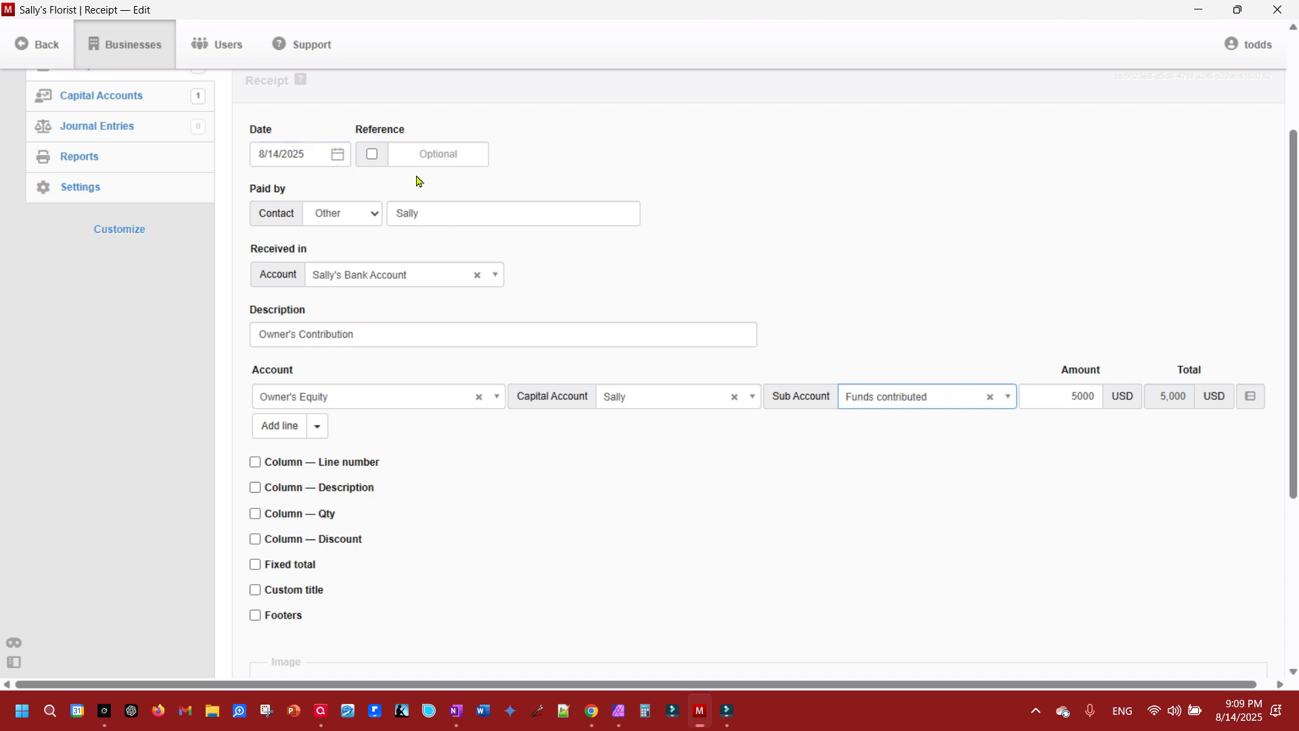
- Check the owner's balance in the capital accounts and the balance in the bank and cash accounts
{"action": "scroll", "coordinate": [418, 179], "scroll_direction": "up", "scroll_amount": 3}
{"action": "left_click", "coordinate": [96, 272]}
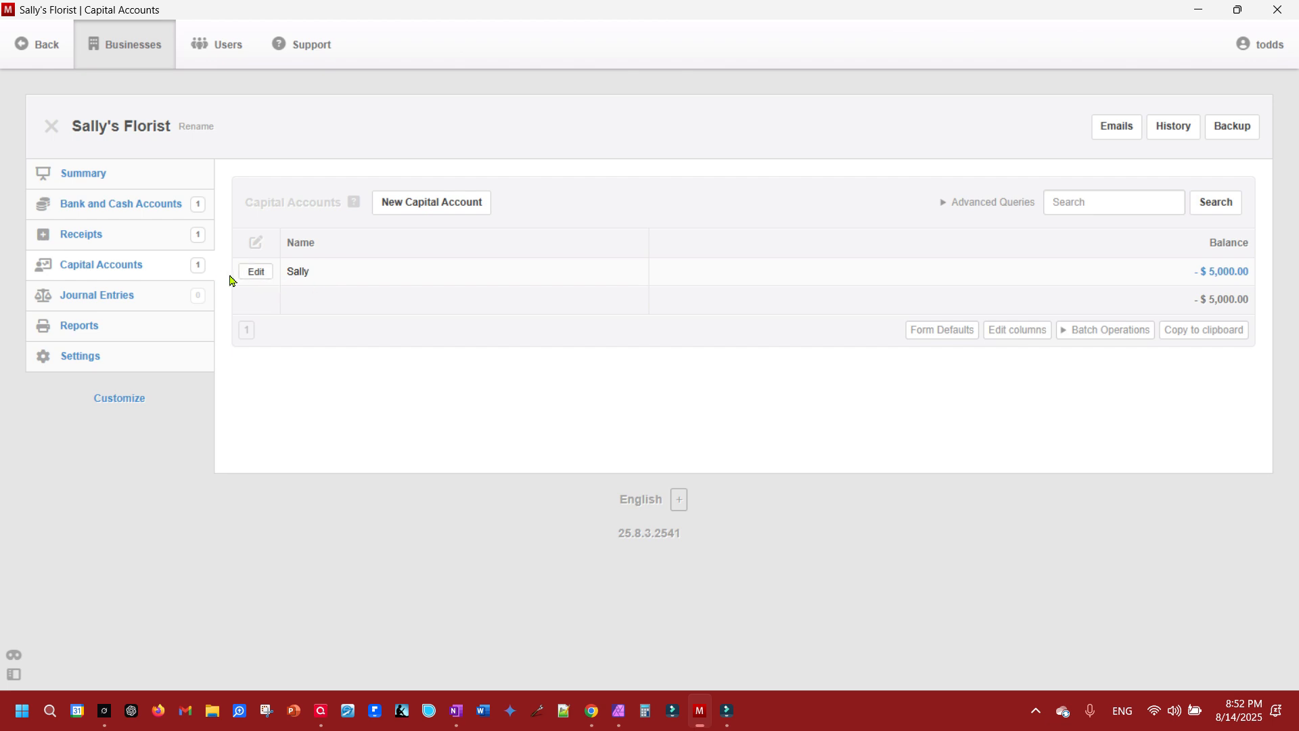
{"action": "left_click", "coordinate": [135, 205]}
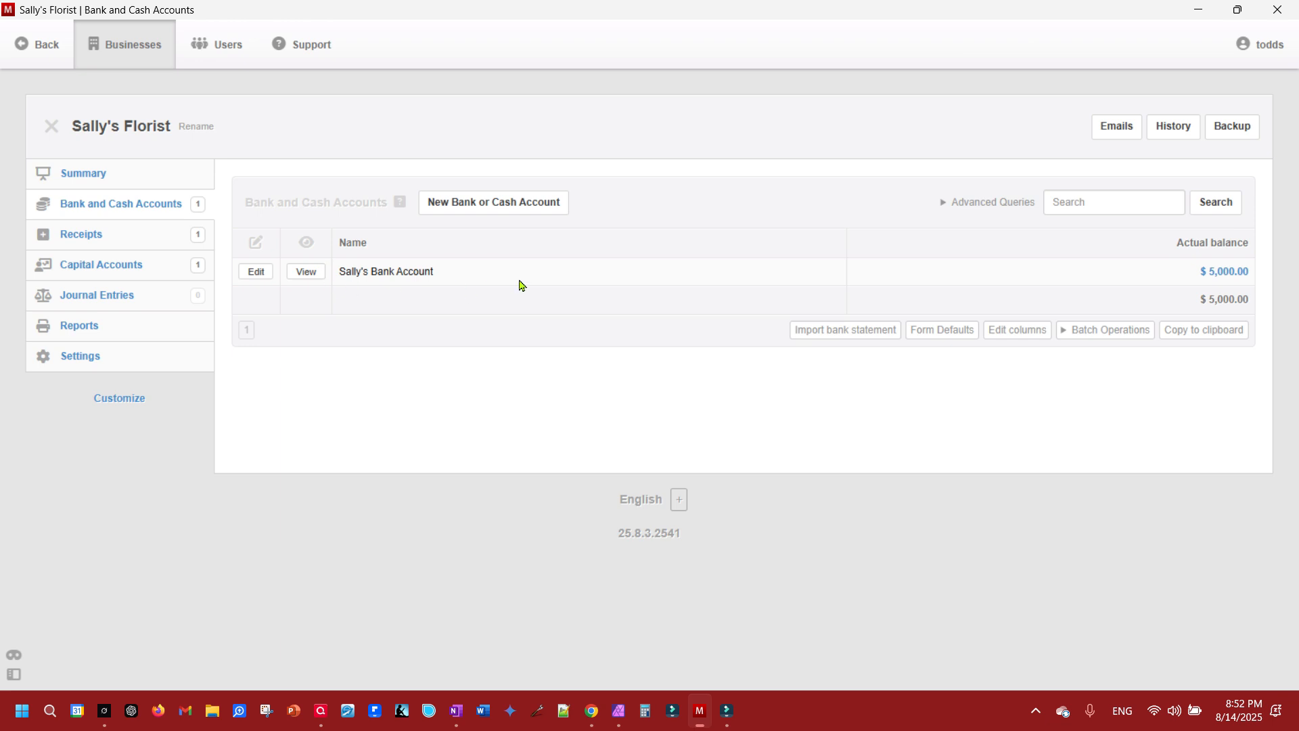
- Review the business summary, including the balance sheet's assets and equity and the profit and loss statement
{"action": "left_click", "coordinate": [97, 175]}
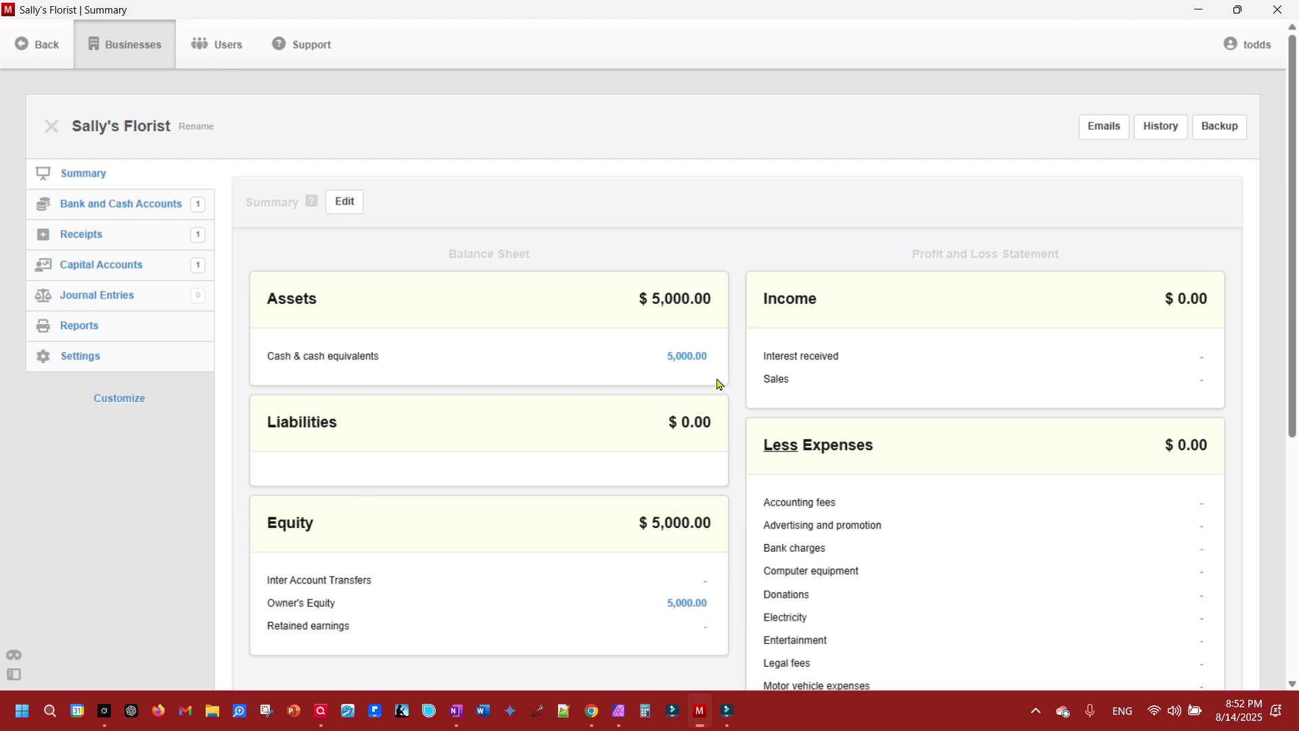
{"action": "scroll", "coordinate": [1092, 393], "scroll_direction": "down", "scroll_amount": 1}
{"action": "scroll", "coordinate": [1091, 394], "scroll_direction": "down", "scroll_amount": 2}
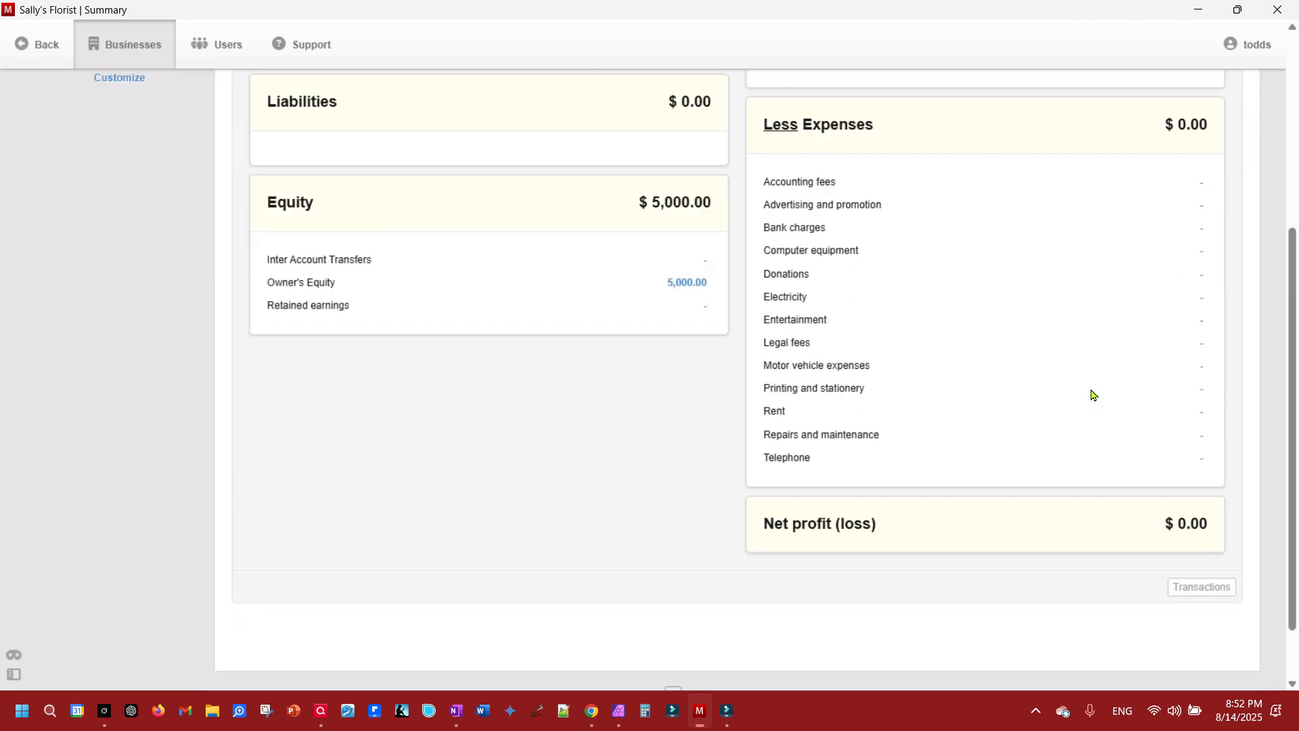
{"action": "scroll", "coordinate": [1092, 394], "scroll_direction": "up", "scroll_amount": 4}
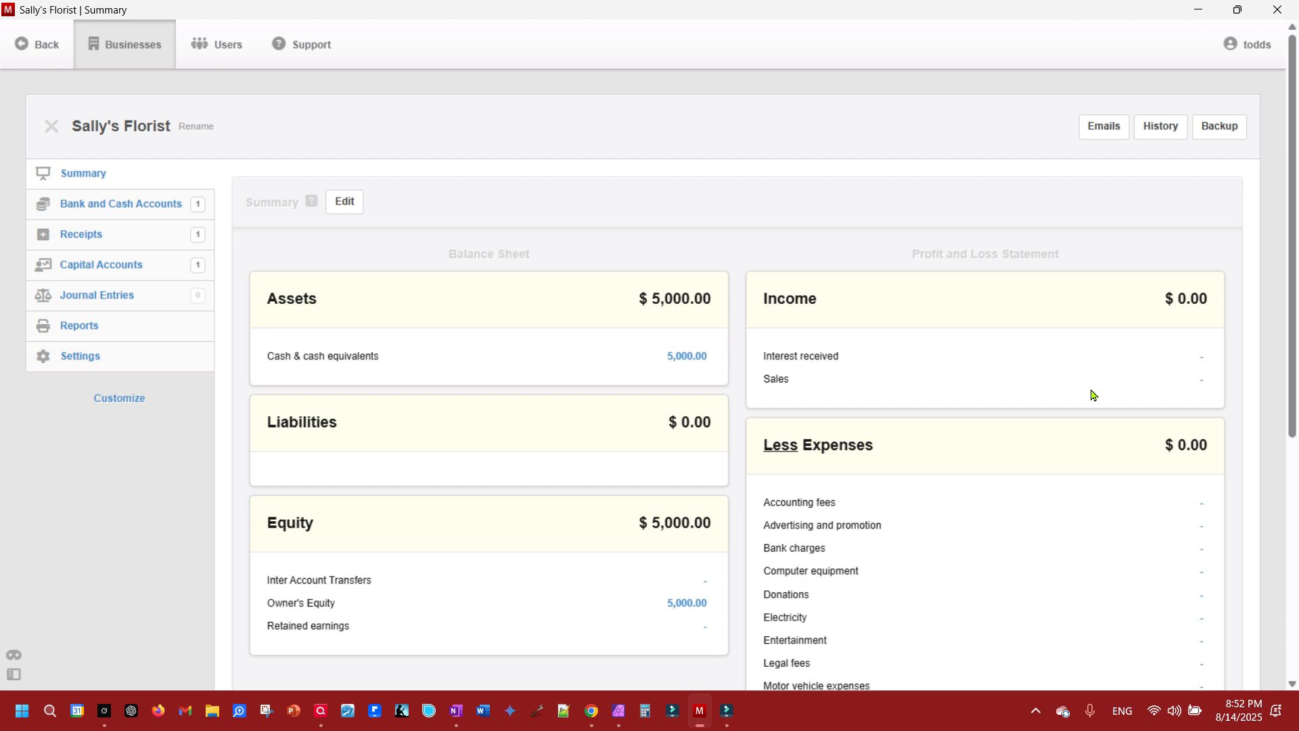